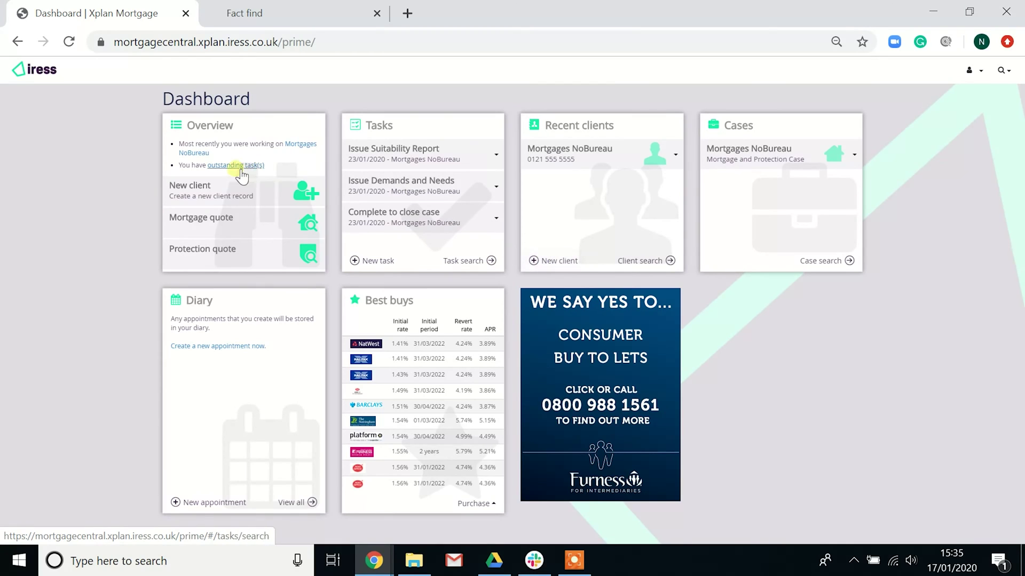
Choose New client in the Dashboard's Overview panel to open the Create new client form
left_click(238, 197)
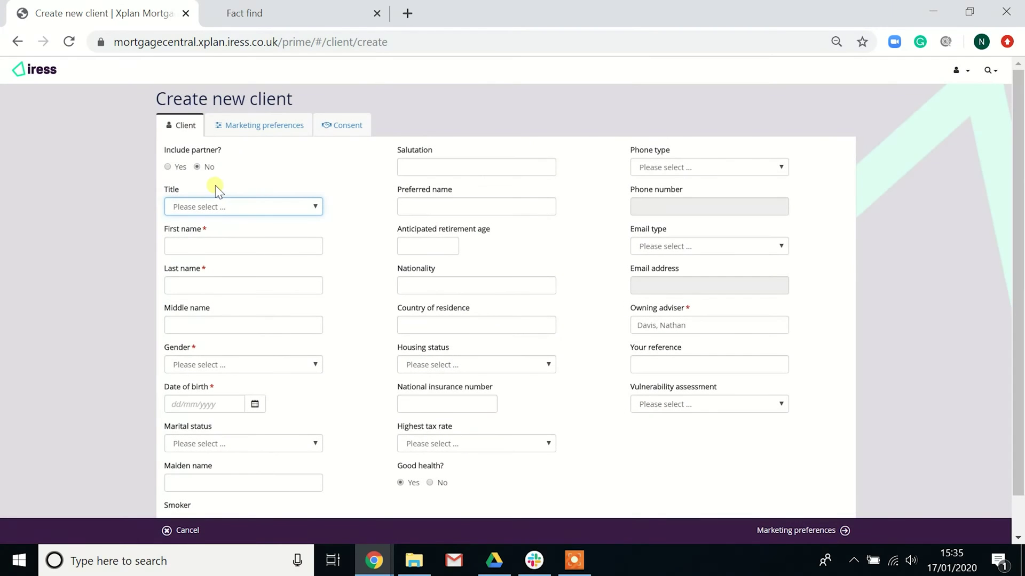
Set Include partner to No, enter the client's first and last name, and hide the duplicates list
left_click(167, 167)
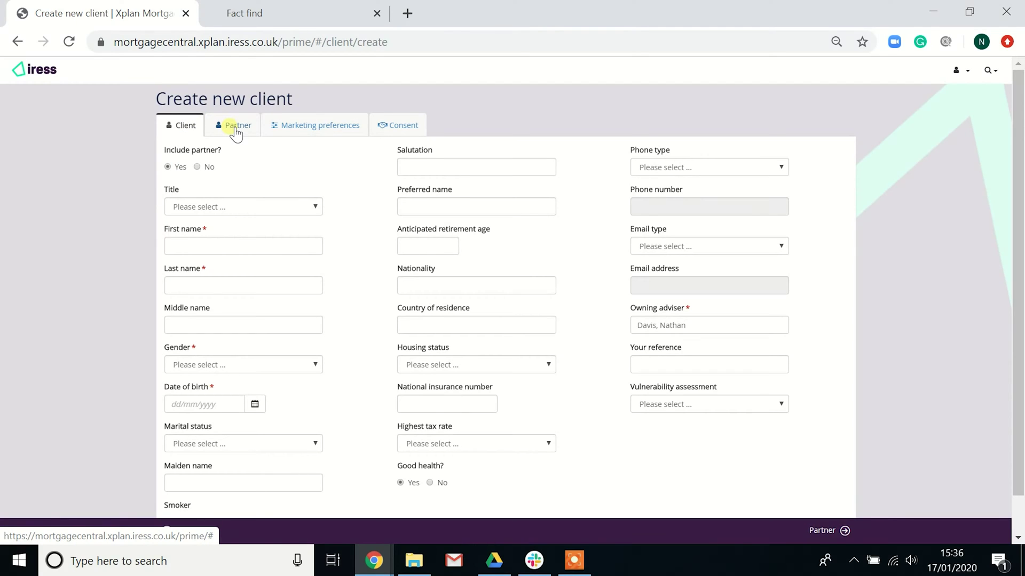
left_click(197, 167)
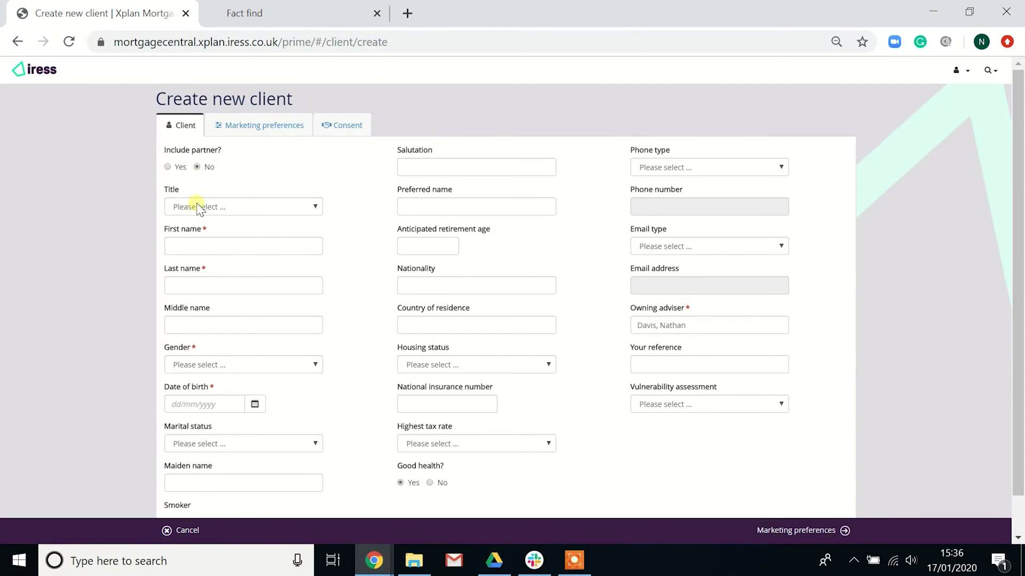
left_click(207, 247)
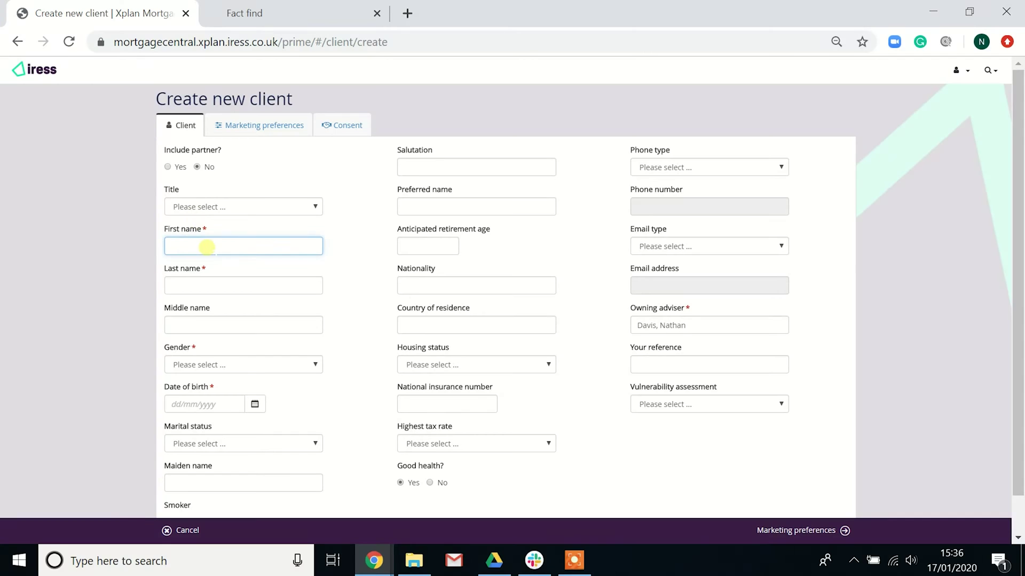
key("Tab")
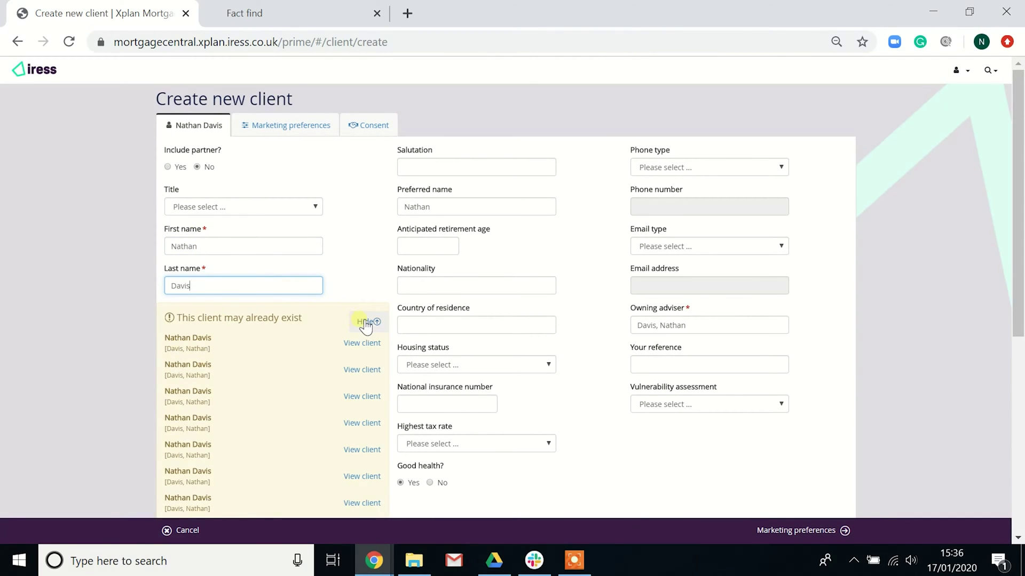
left_click(365, 322)
Set the client's gender to Male and date of birth to 01/01/1980
scroll(267, 319, "down", 2)
left_click(216, 325)
left_click(222, 347)
left_click(221, 362)
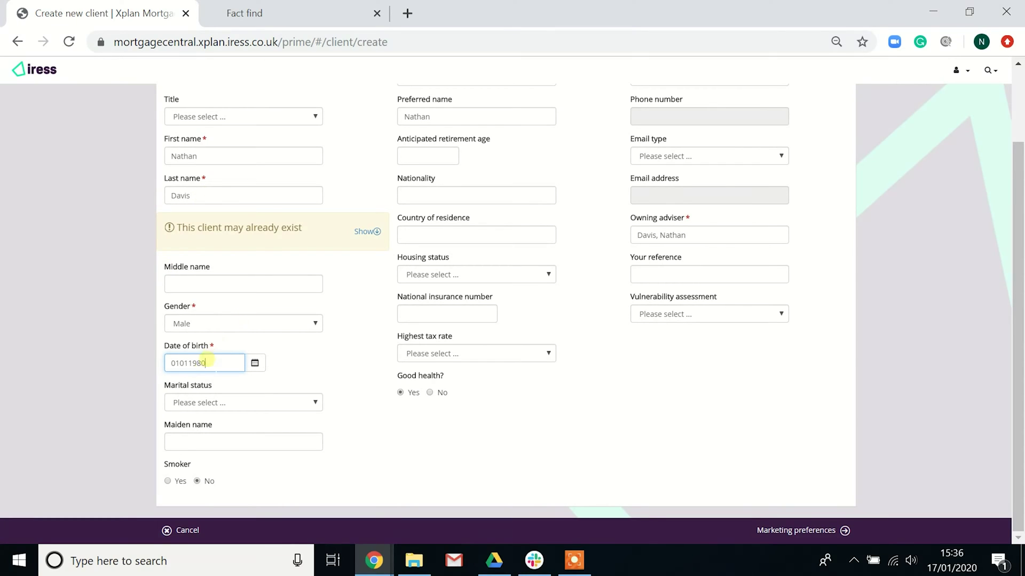
left_click(137, 384)
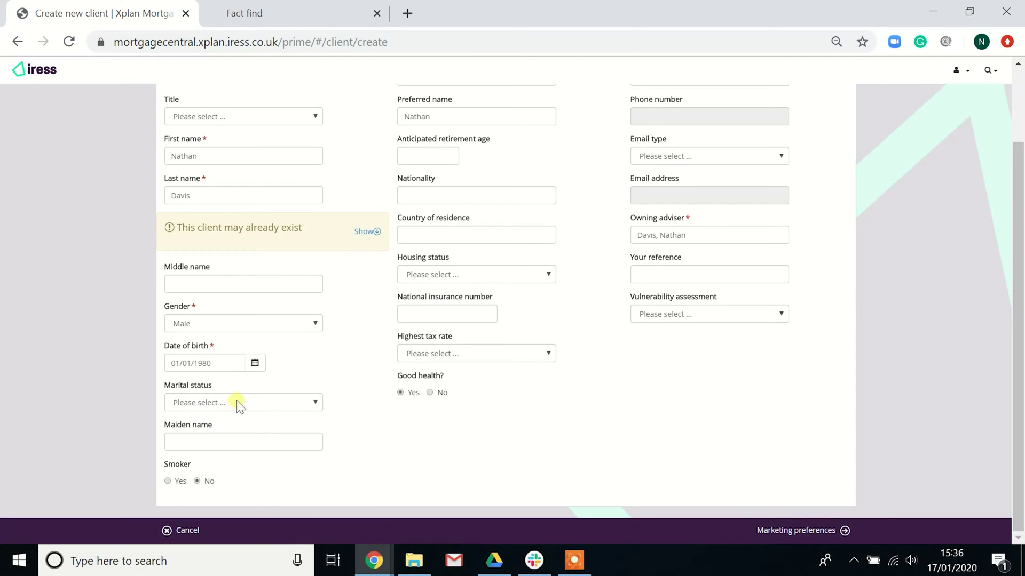
Review the phone type options without selecting one
scroll(437, 255, "up", 2)
scroll(437, 255, "down", 2)
scroll(401, 355, "up", 2)
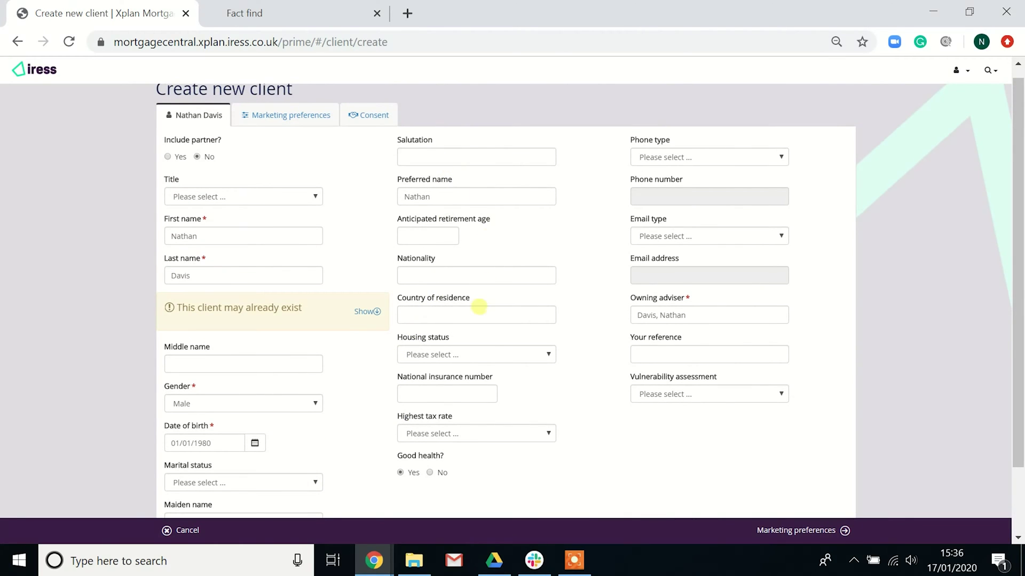
left_click(674, 159)
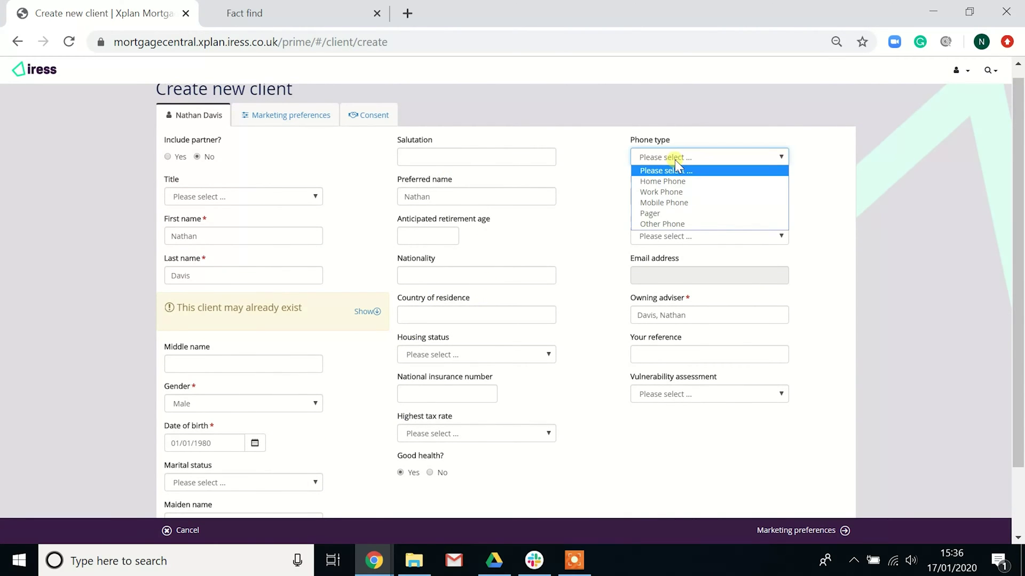
left_click(569, 202)
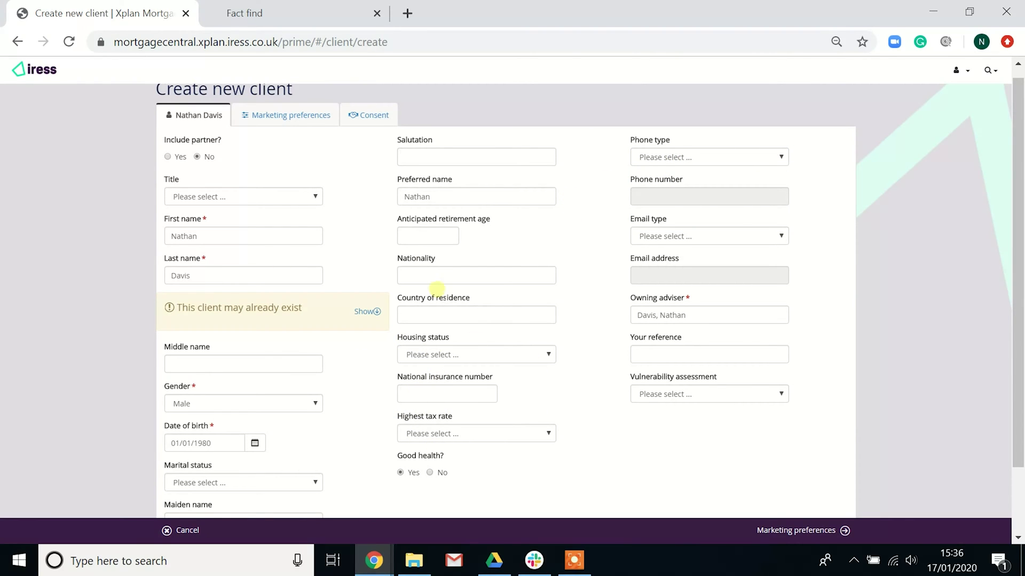
scroll(466, 375, "down", 2)
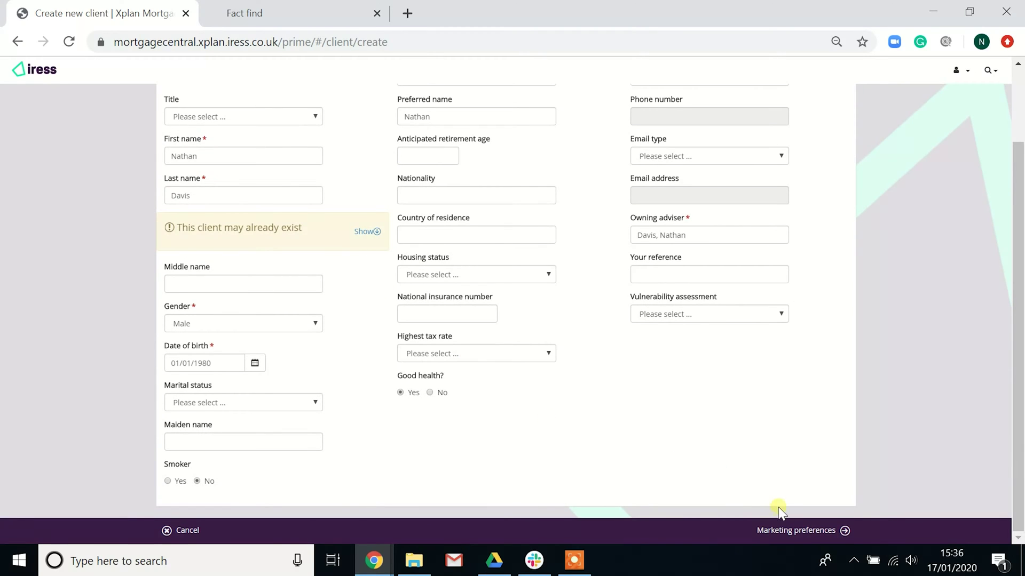
Set marketing preferences to Email No, Mail Yes, Phone No, SMS Yes, check Consent, and save the client
left_click(789, 534)
left_click(271, 180)
left_click(223, 237)
left_click(280, 287)
left_click(229, 344)
left_click(379, 134)
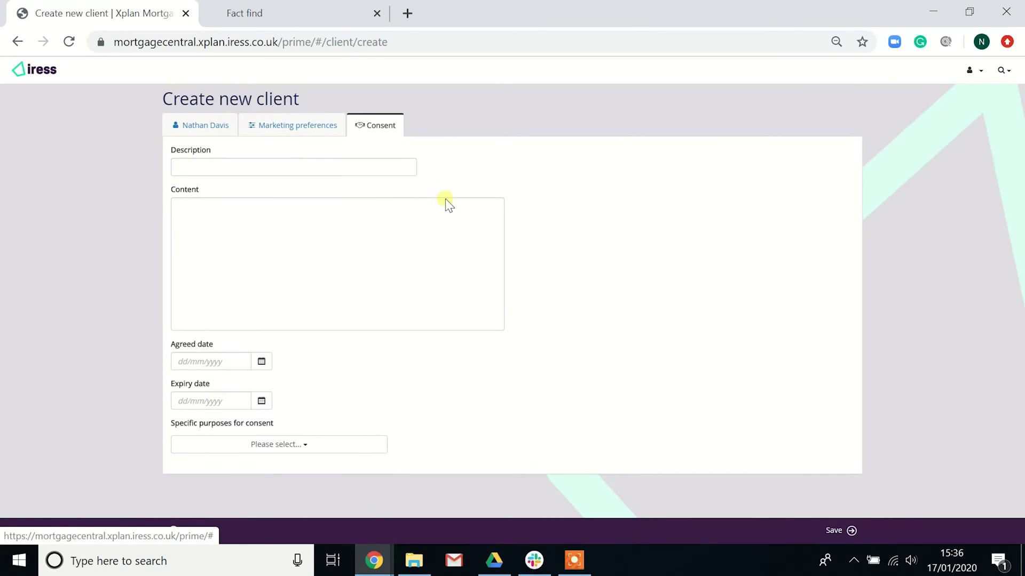
left_click(847, 534)
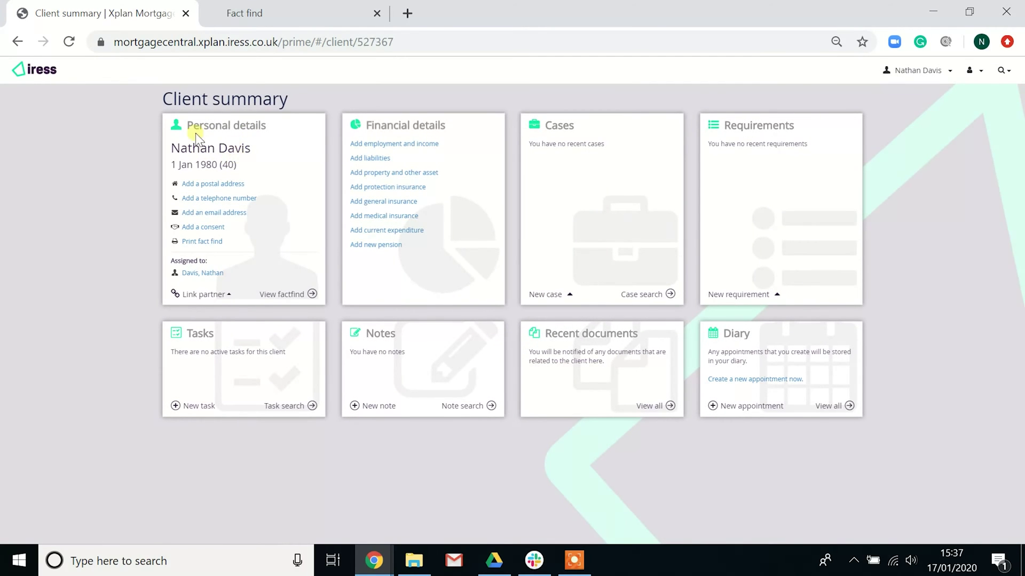
Open the client's fact-find and move through Employment & Income and Insurance to Contact details
left_click(293, 293)
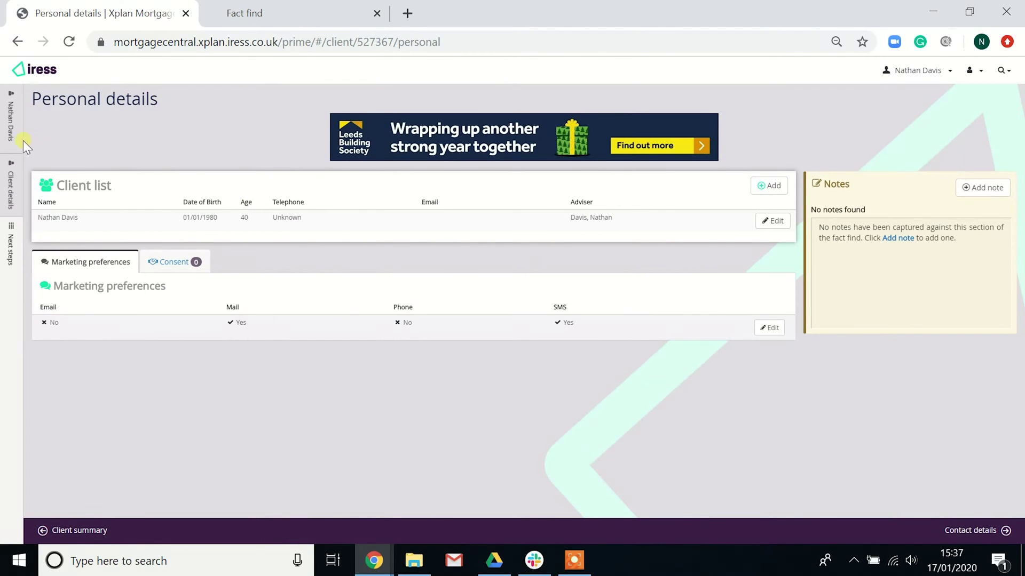
mouse_move(24, 141)
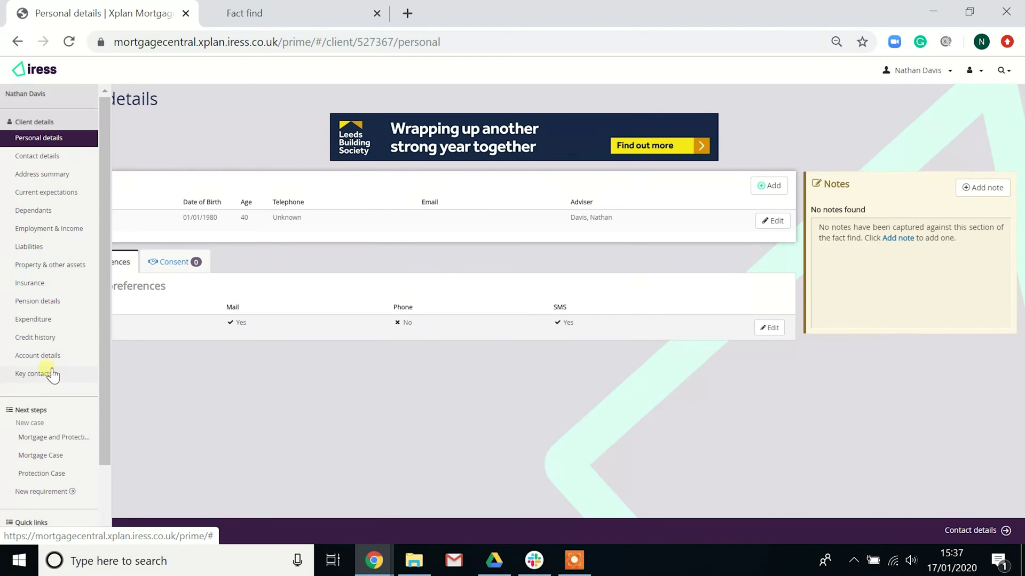
left_click(31, 229)
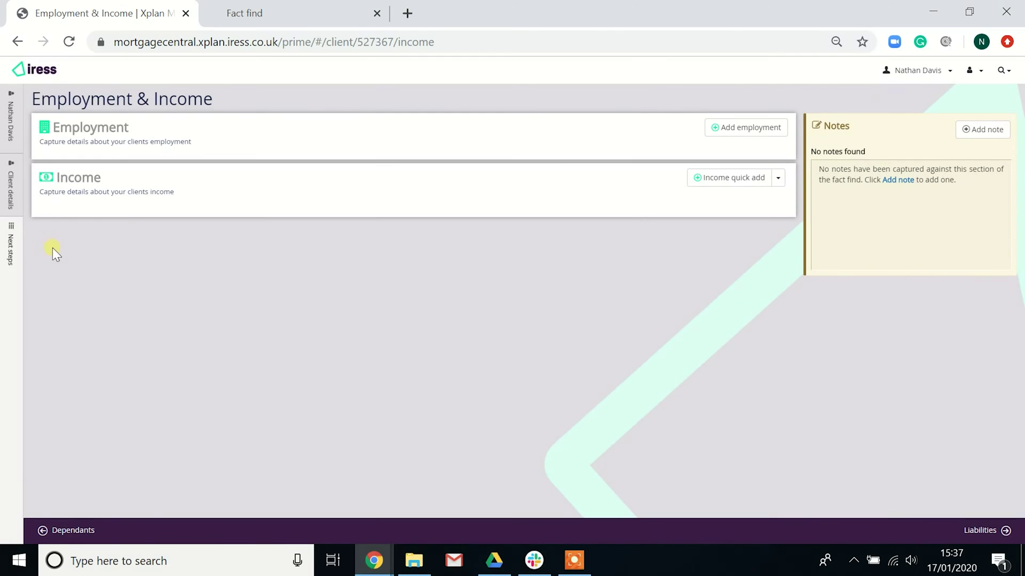
mouse_move(12, 233)
left_click(37, 282)
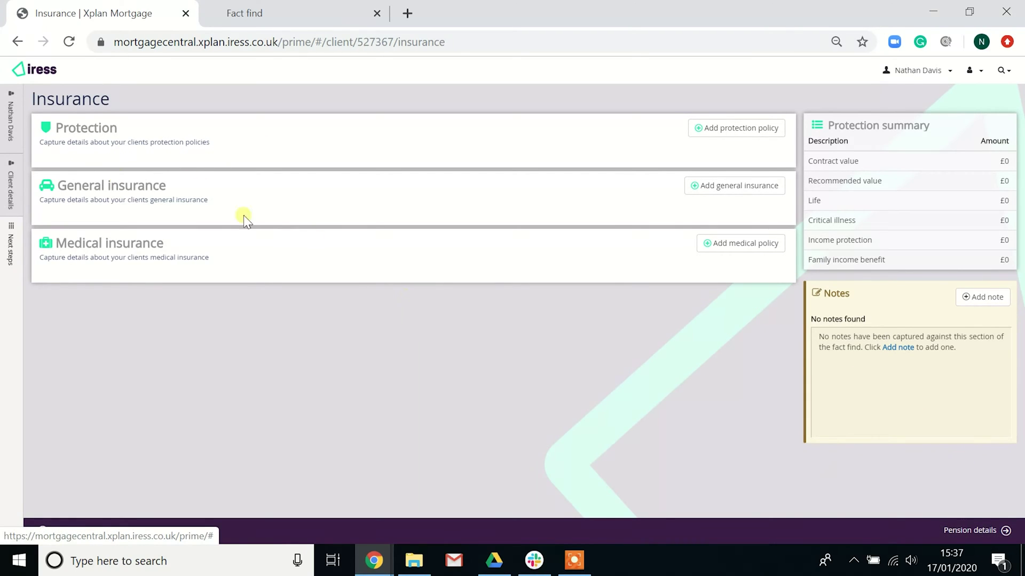
left_click(24, 156)
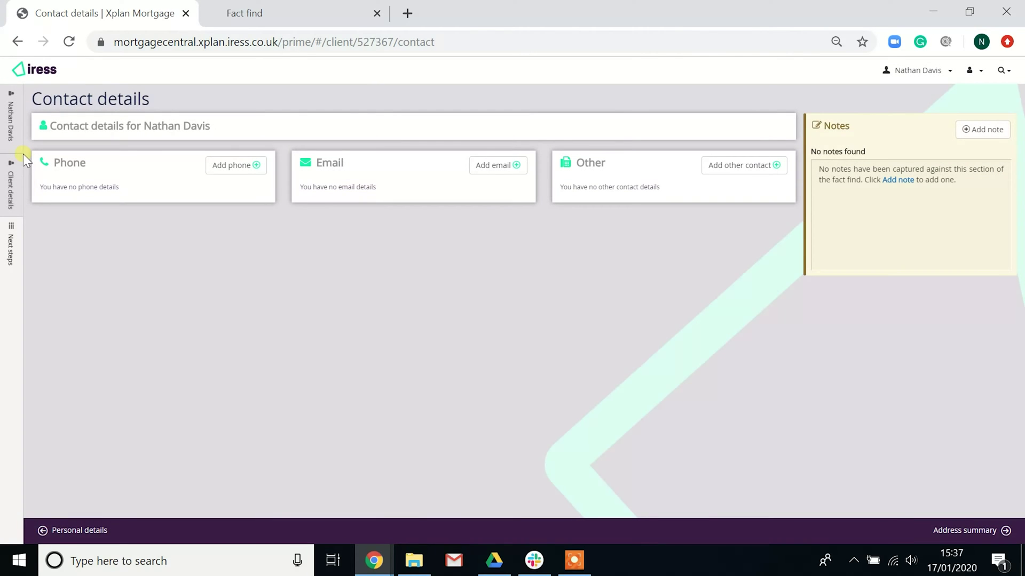
mouse_move(22, 152)
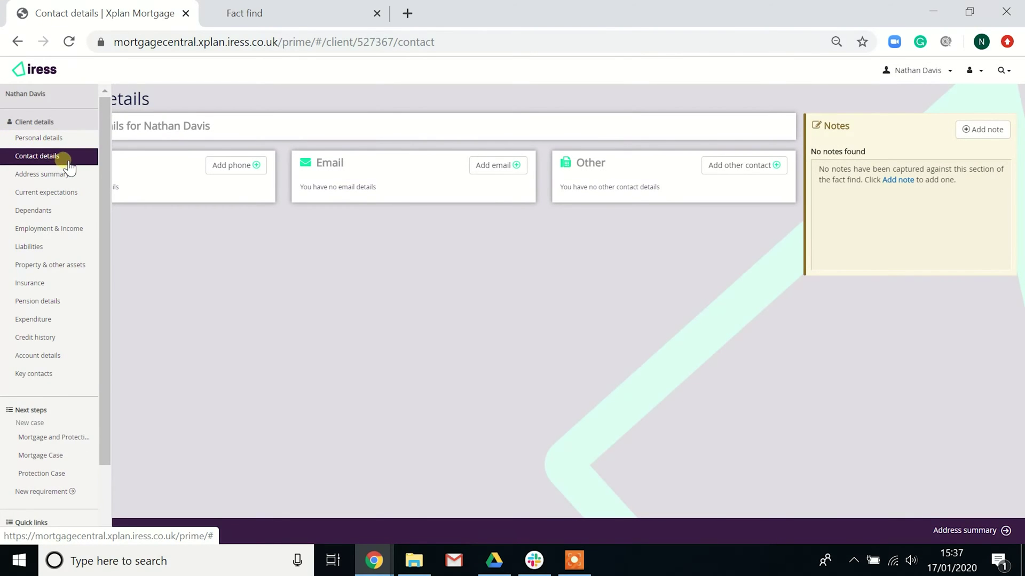
Save a preferred Home Phone number for the client, then go to the Address summary section
left_click(226, 170)
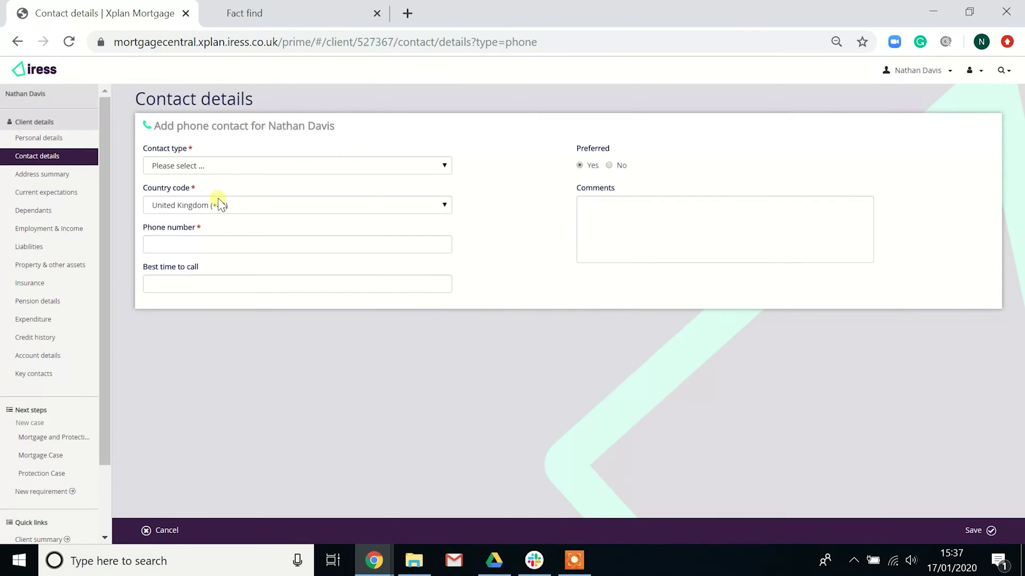
left_click(216, 168)
left_click(218, 191)
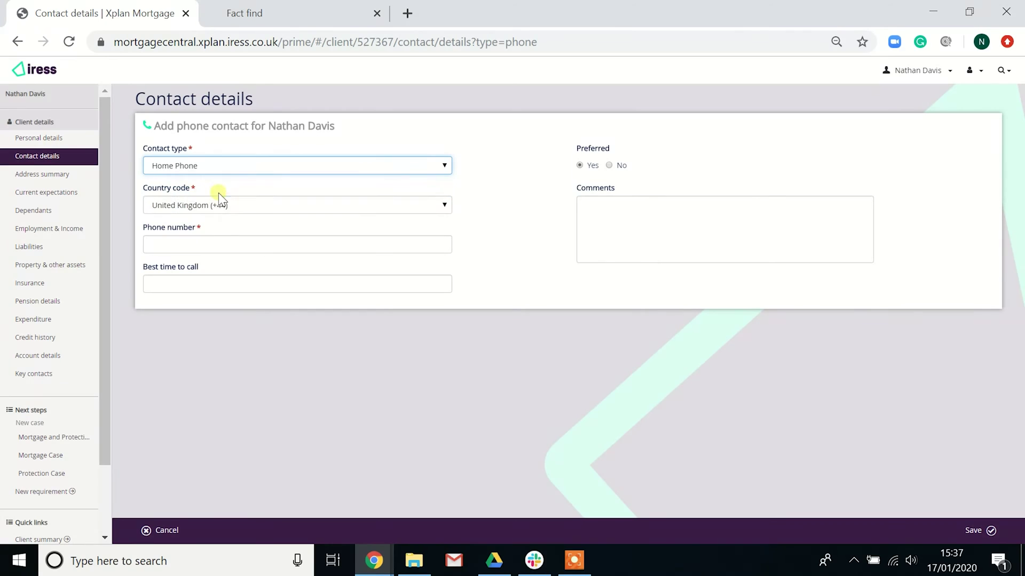
left_click(224, 246)
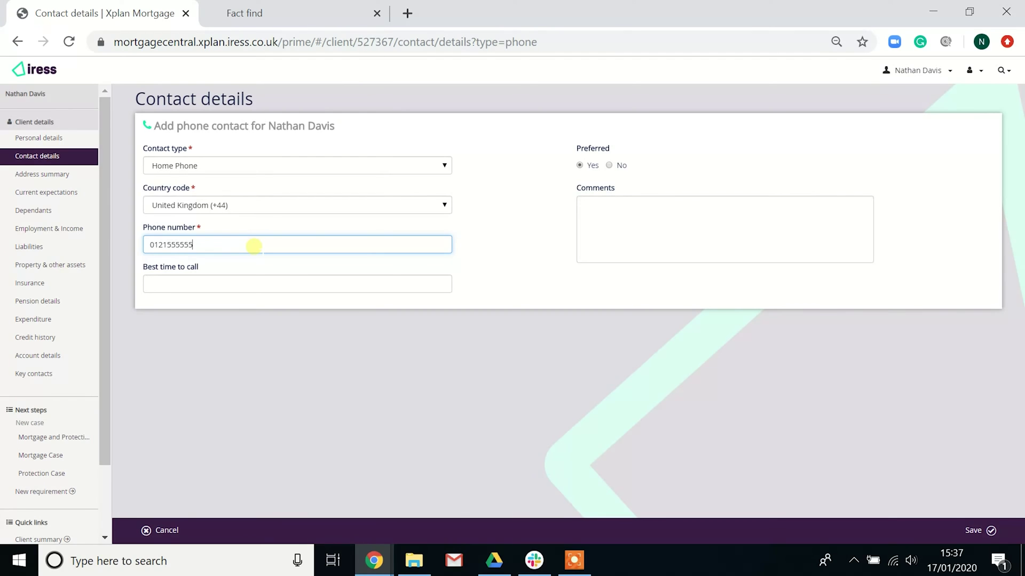
left_click(981, 530)
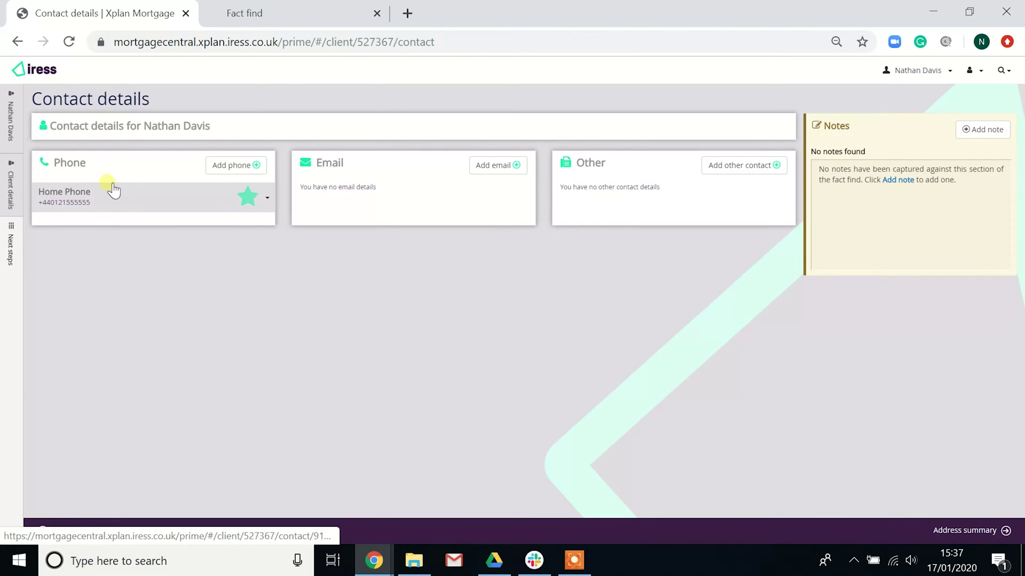
mouse_move(20, 160)
left_click(42, 183)
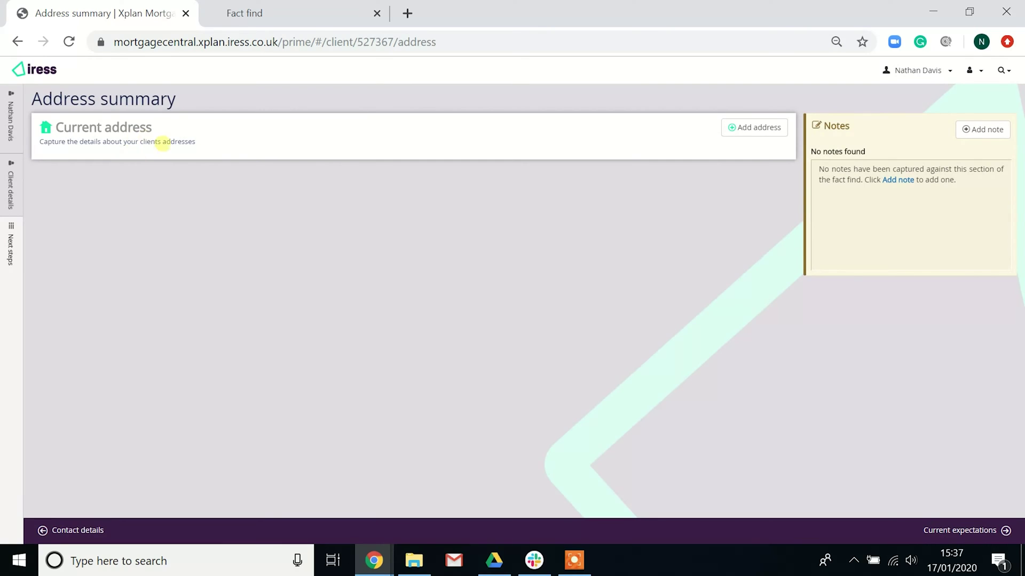
Start a current address entry and cancel it without saving
left_click(757, 129)
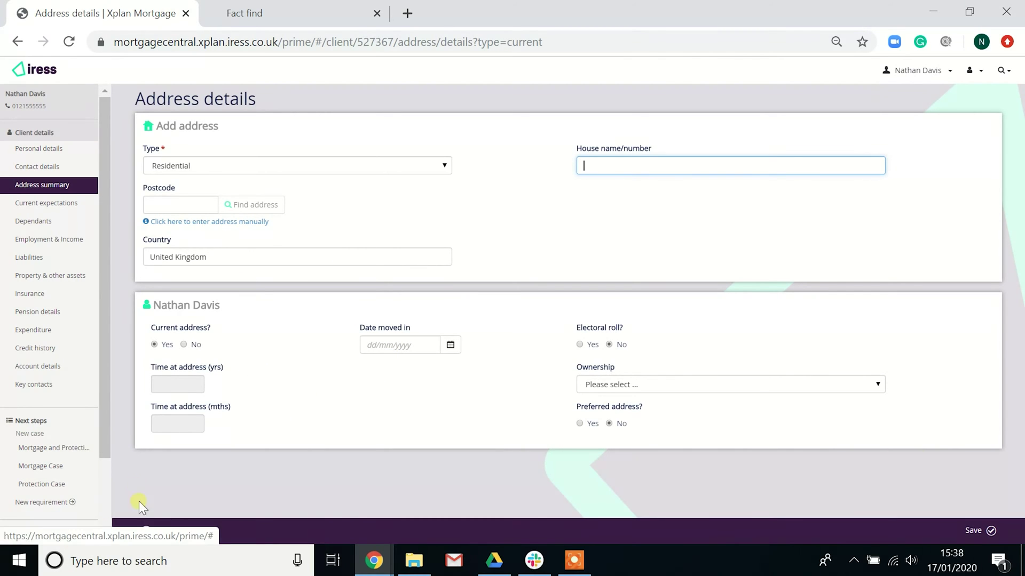
left_click(163, 532)
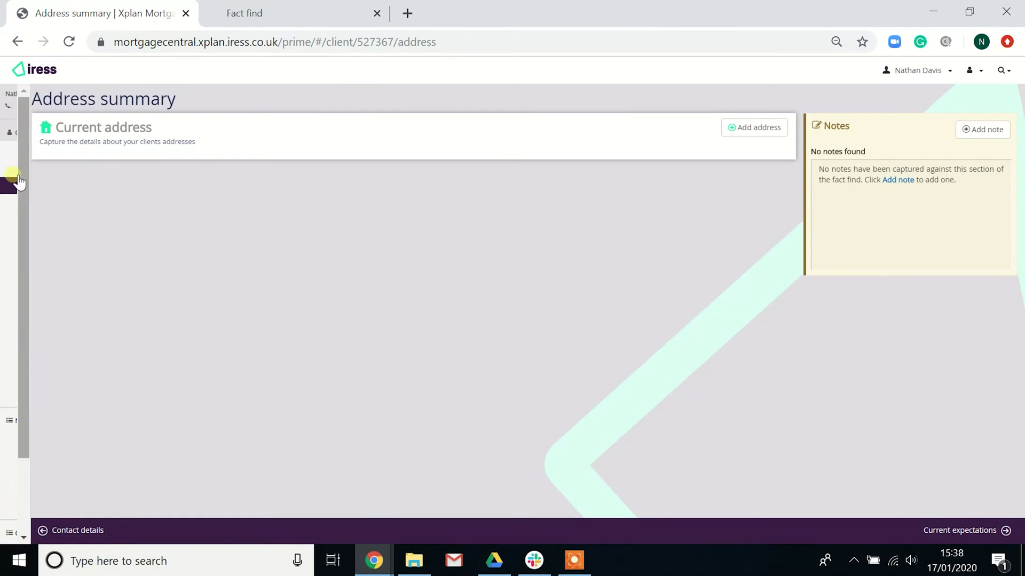
Review the blank Current expectations questions, then go to the Dependants section
mouse_move(19, 181)
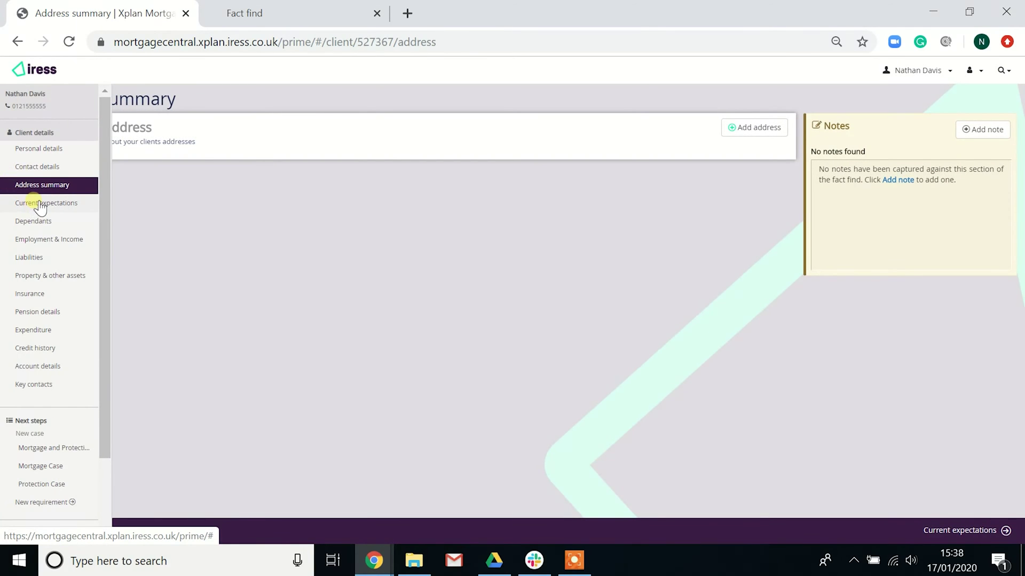
left_click(36, 203)
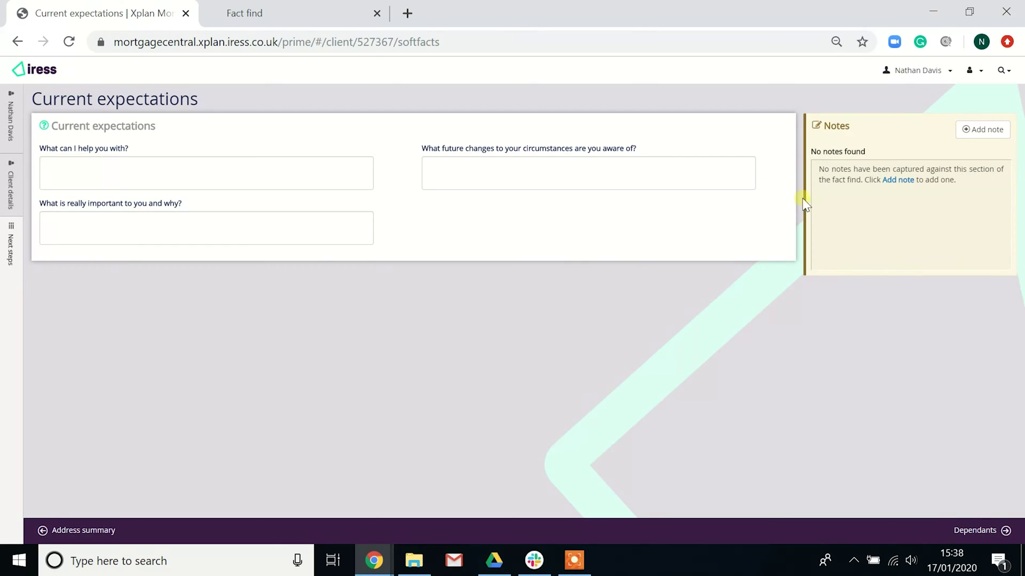
mouse_move(16, 238)
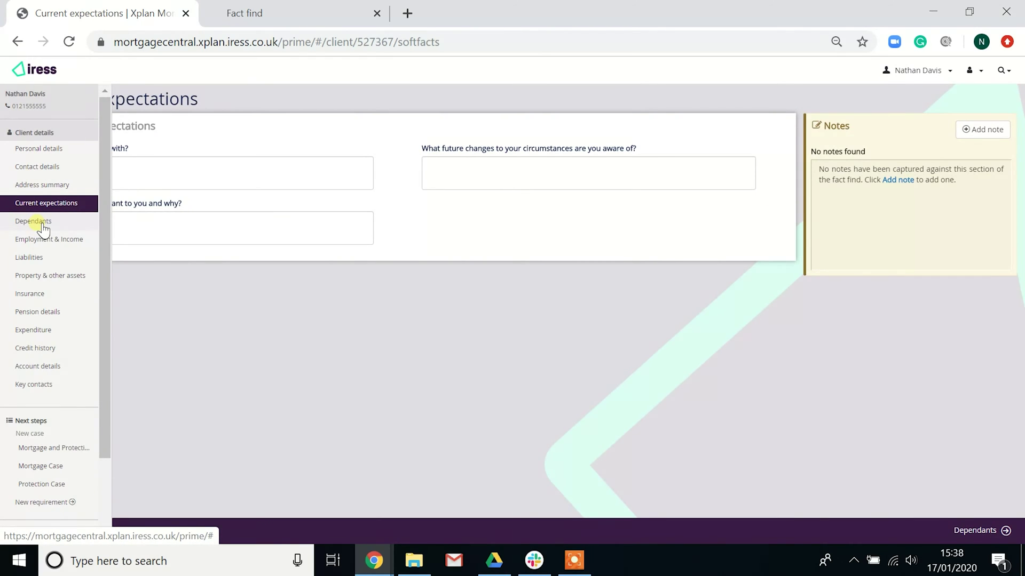
left_click(33, 221)
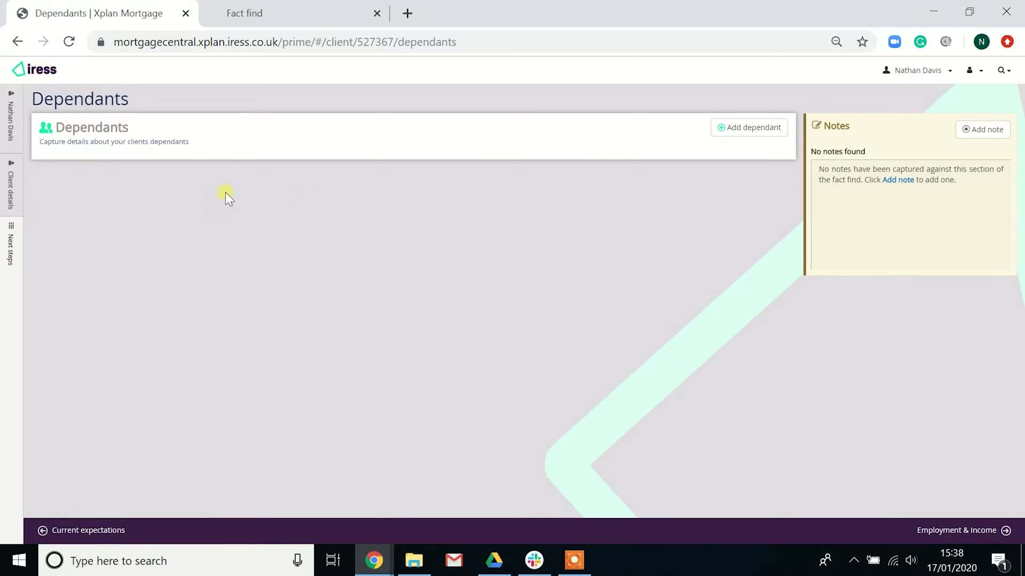
left_click(745, 127)
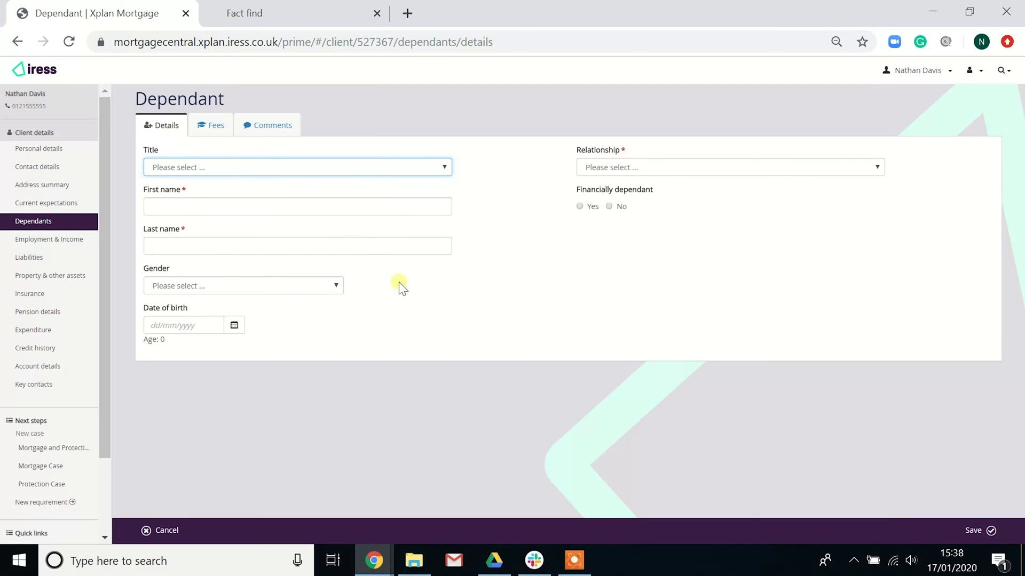
left_click(210, 126)
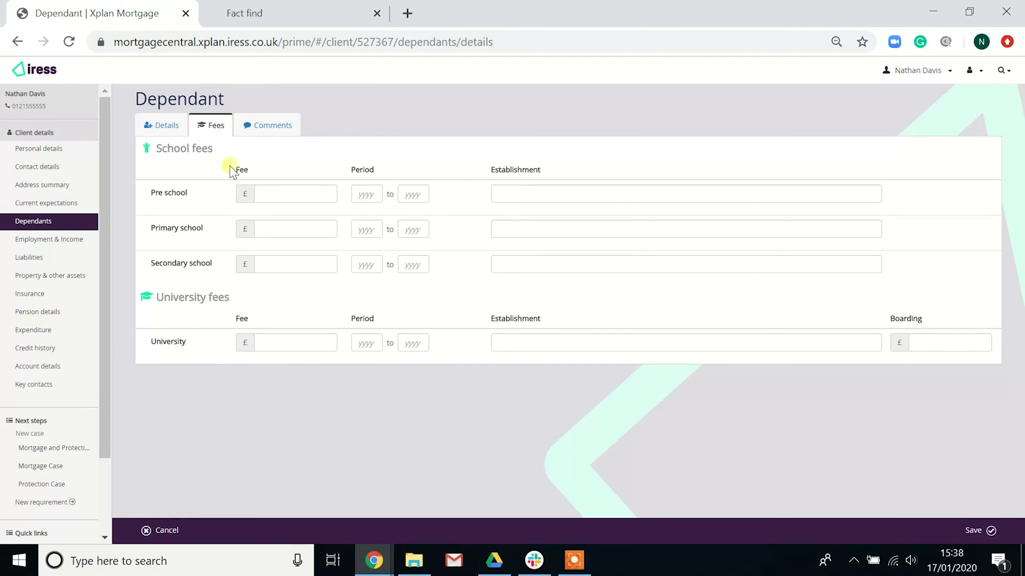
left_click(277, 128)
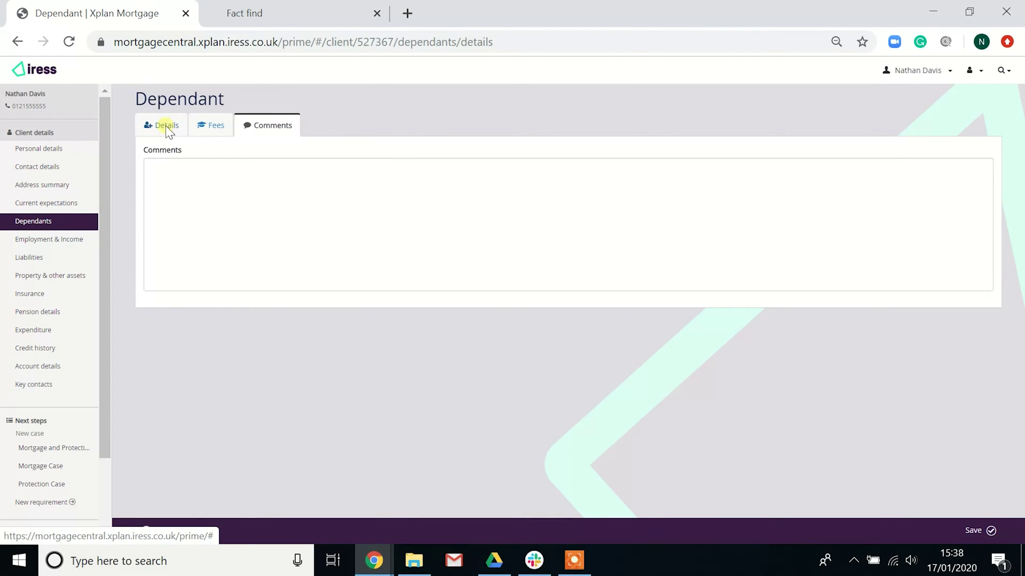
left_click(166, 127)
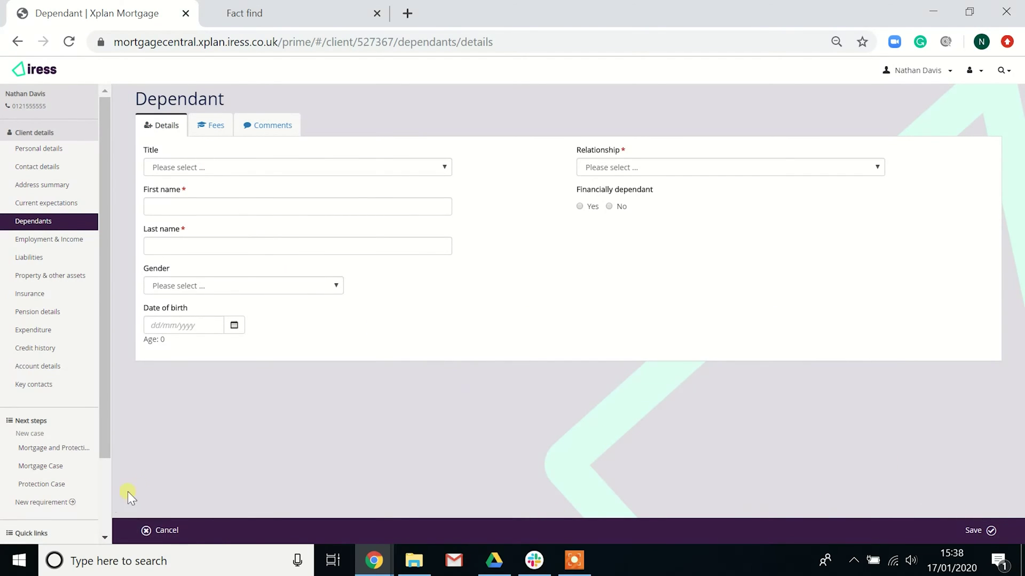
left_click(166, 530)
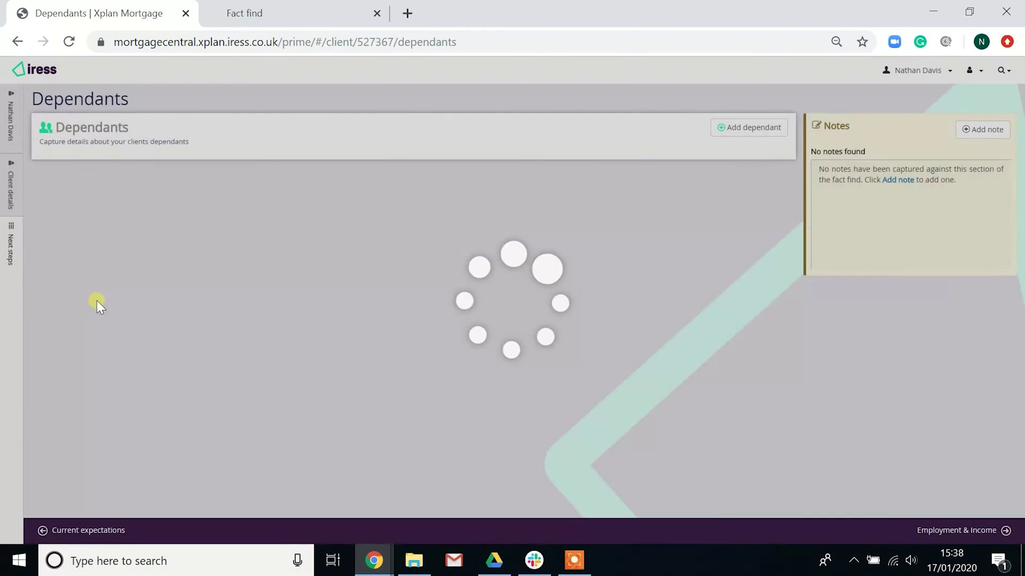
In Employment & Income, open and cancel both the employment form and the income quick-add form
mouse_move(24, 211)
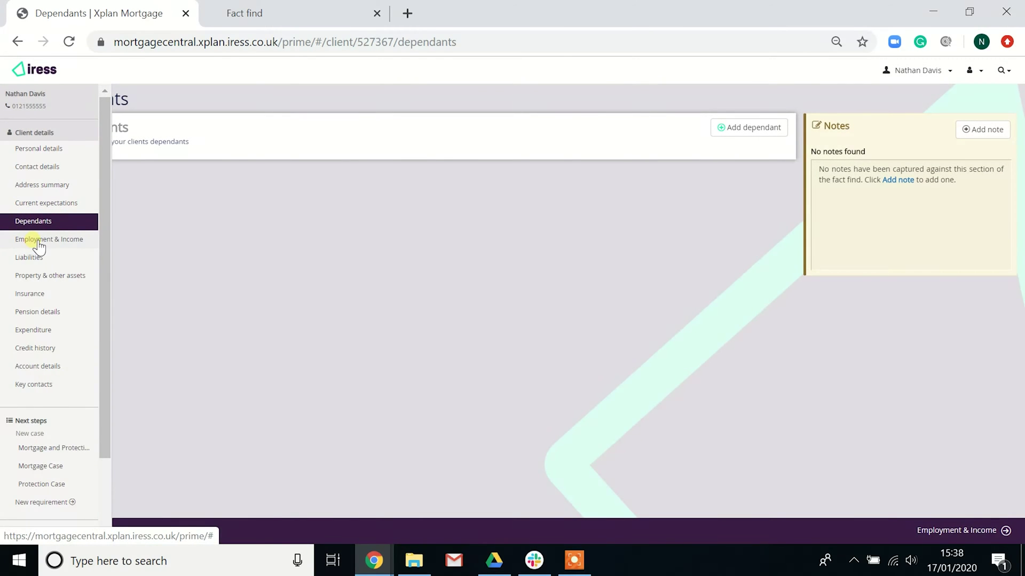
left_click(37, 241)
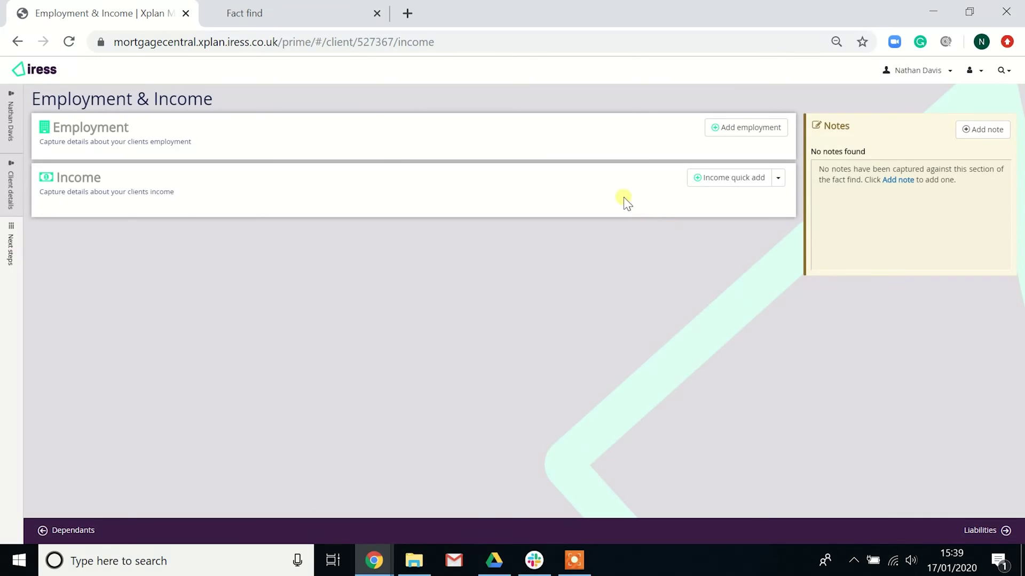
left_click(726, 129)
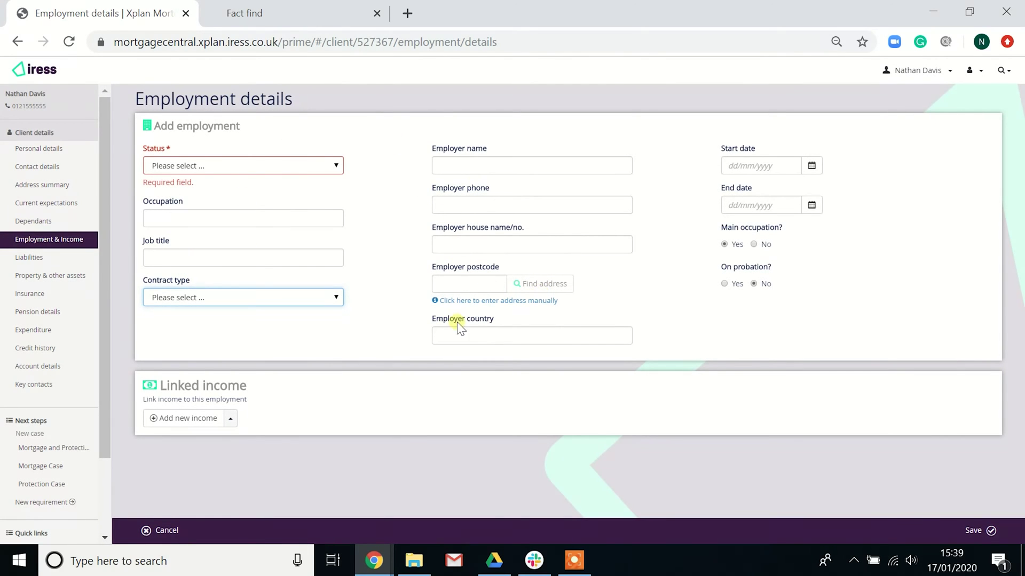
left_click(171, 530)
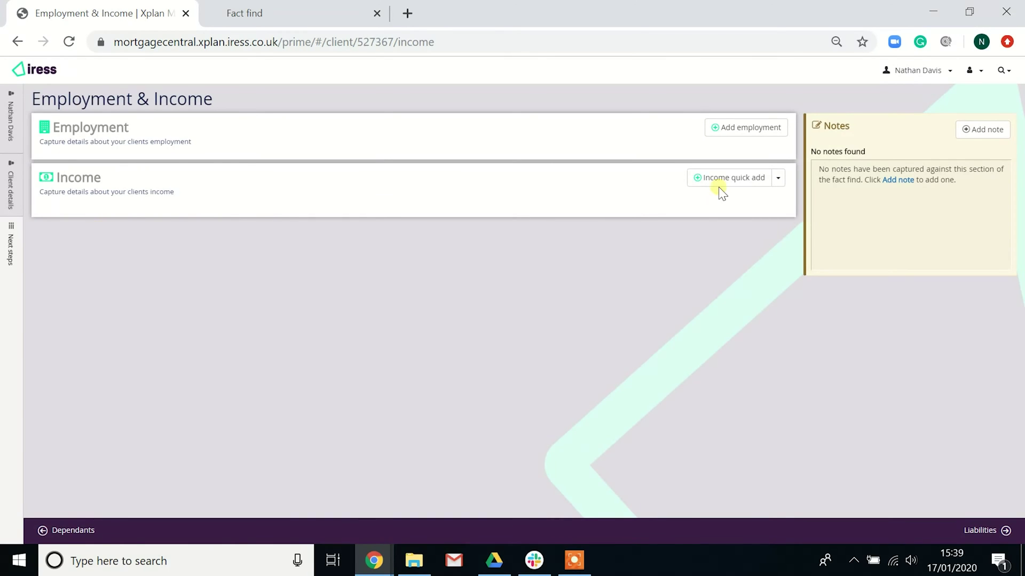
left_click(722, 182)
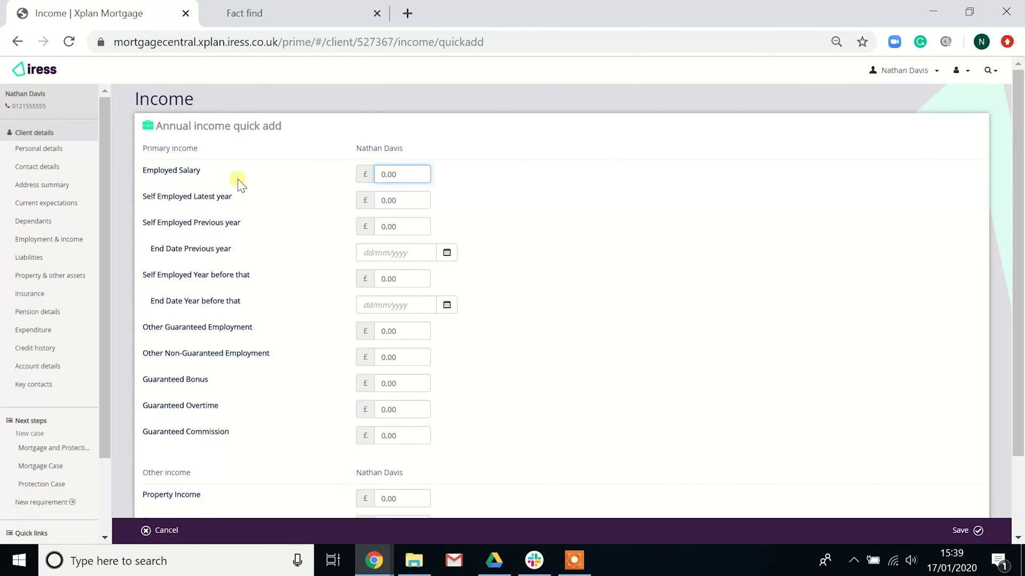
scroll(235, 223, "down", 2)
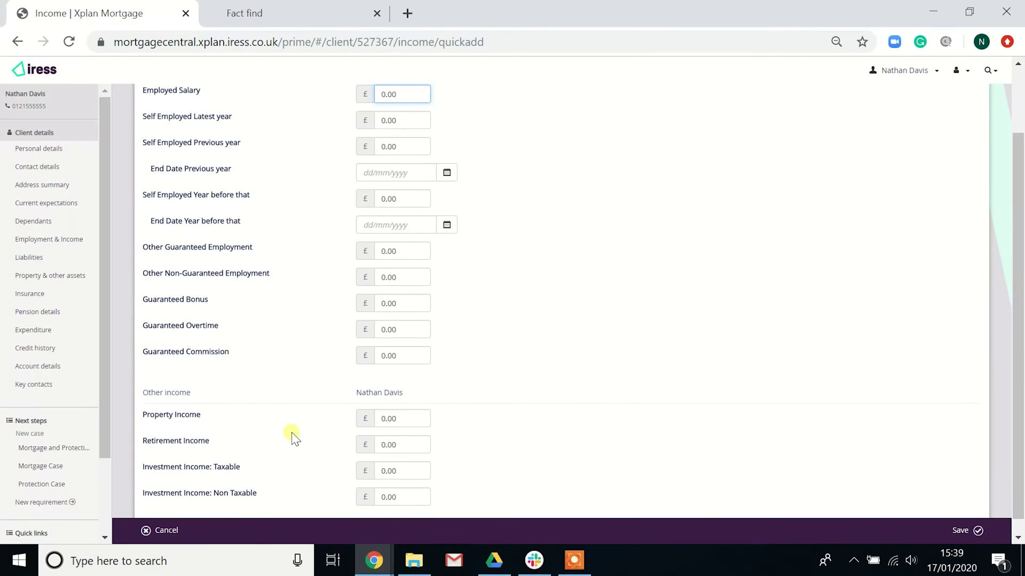
scroll(291, 433, "up", 2)
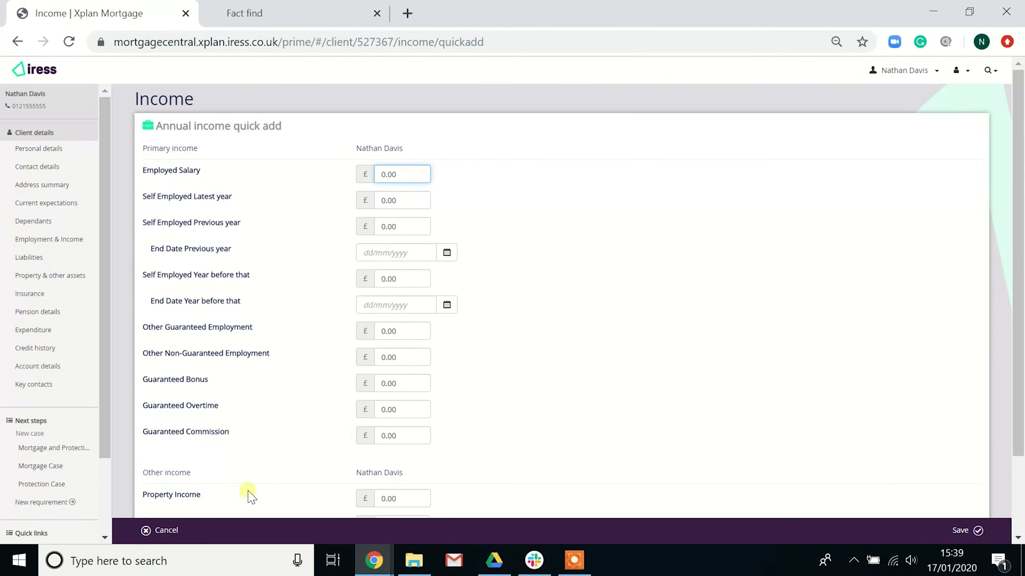
left_click(161, 531)
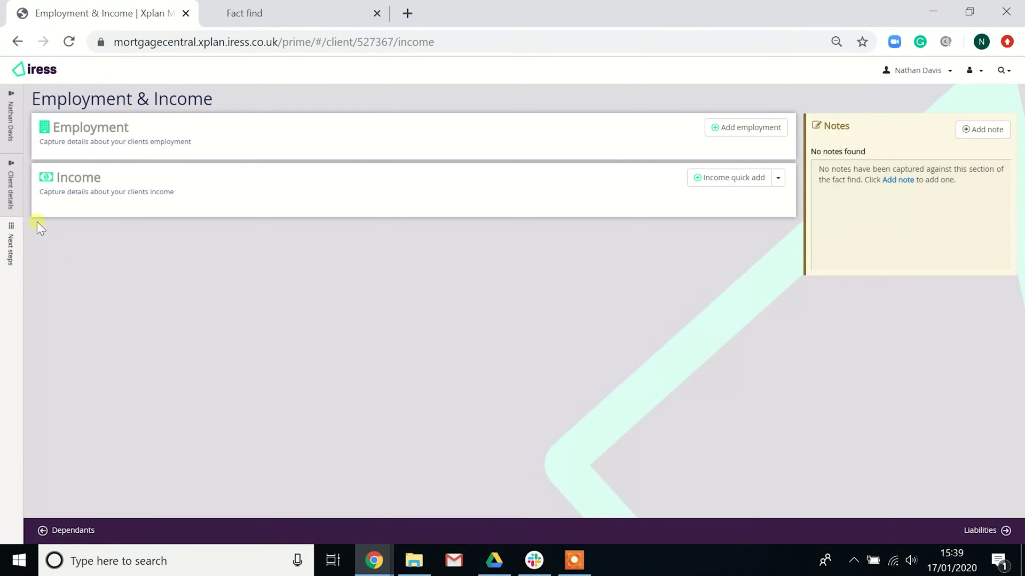
In Liabilities, preview a Credit Card other liability with Add another ticked, then discard it
mouse_move(48, 190)
left_click(29, 257)
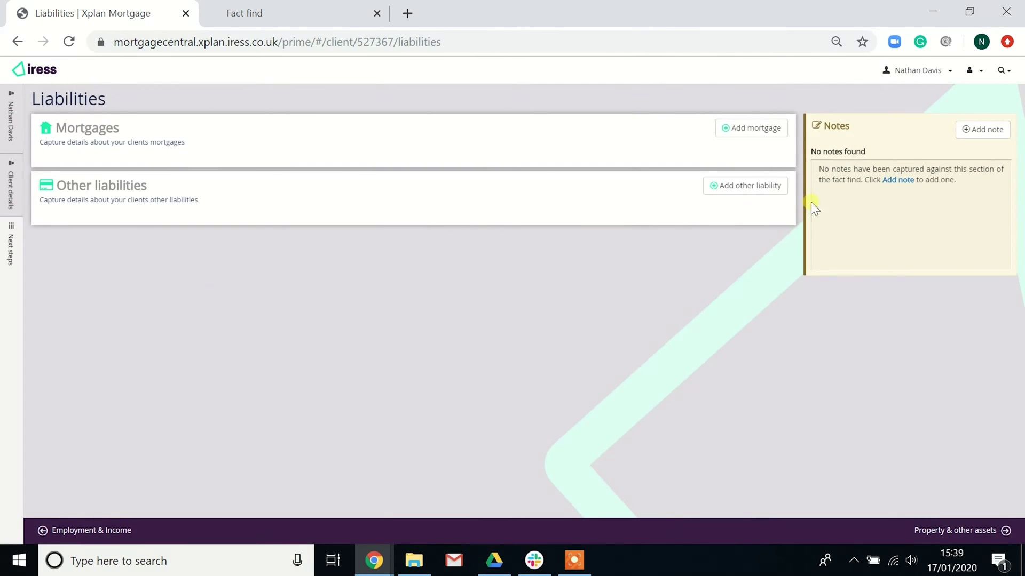
left_click(752, 186)
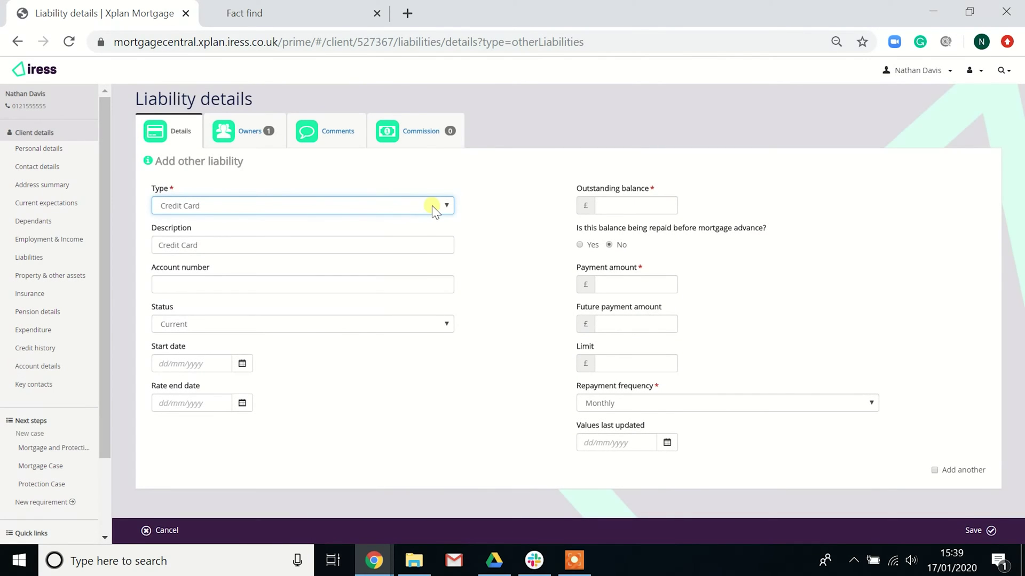
left_click(431, 206)
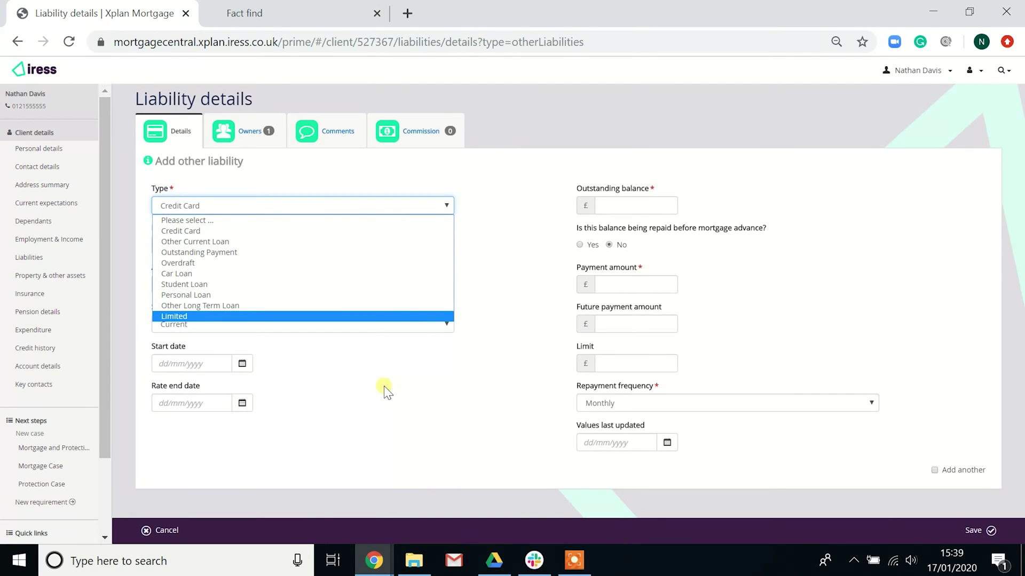
left_click(513, 183)
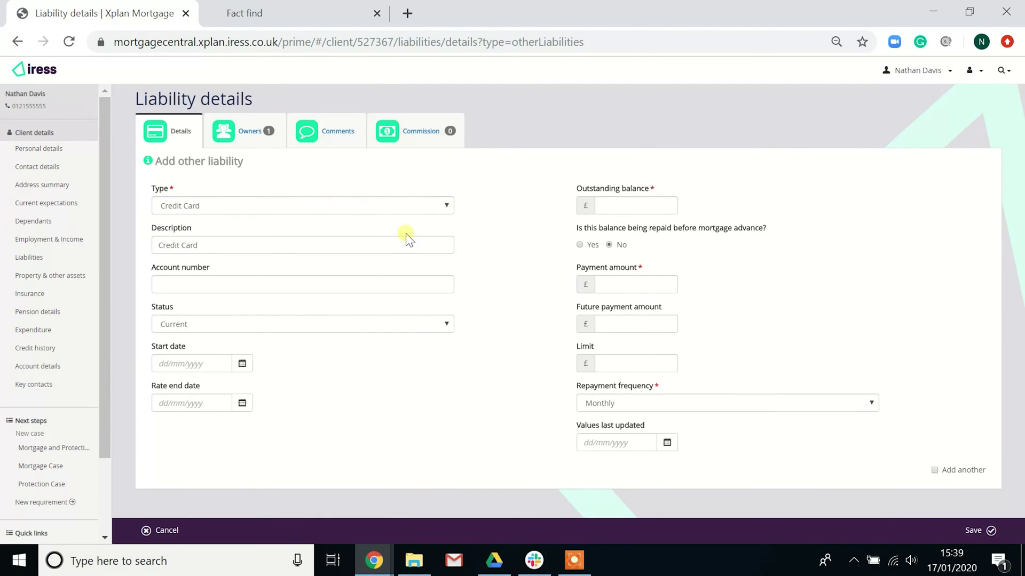
left_click(934, 471)
left_click(161, 530)
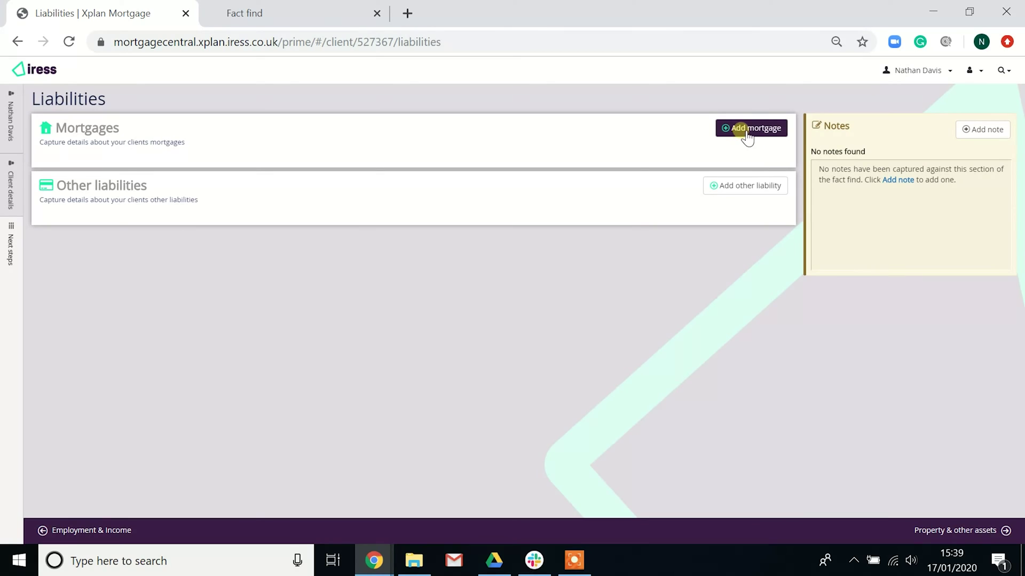
Go to Property & other assets and discard an unsaved property form
mouse_move(11, 251)
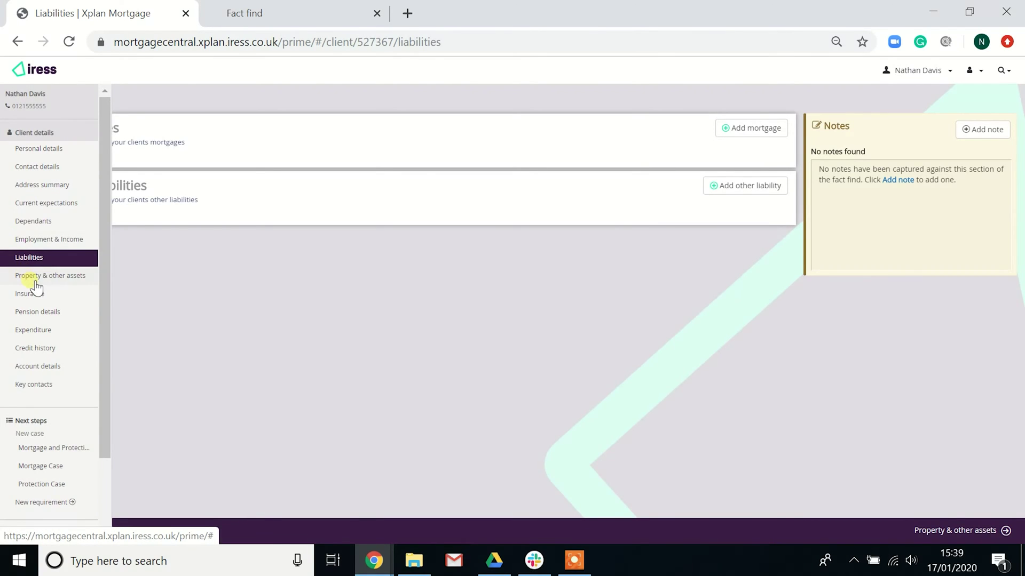
left_click(31, 279)
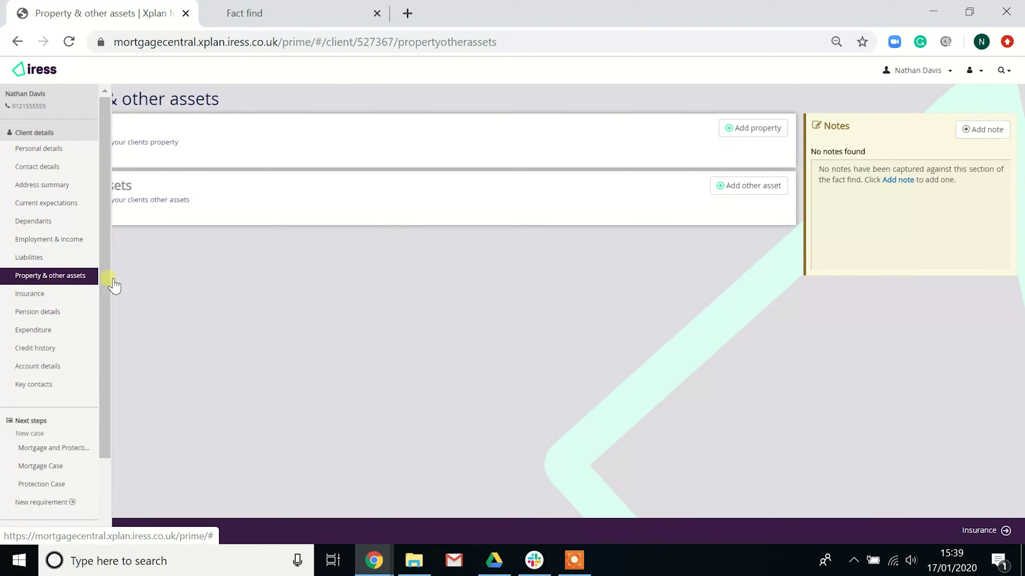
left_click(760, 131)
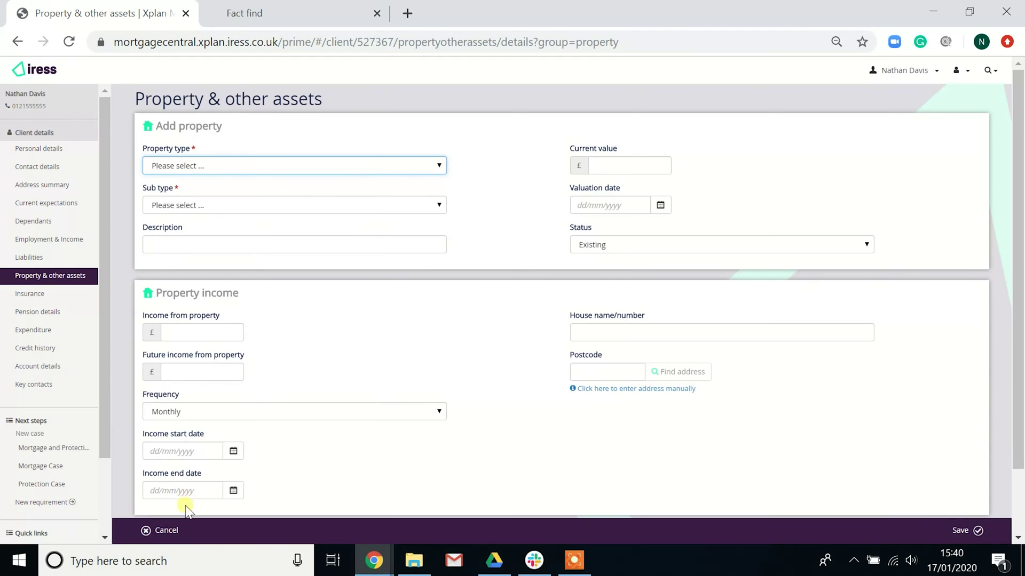
left_click(178, 536)
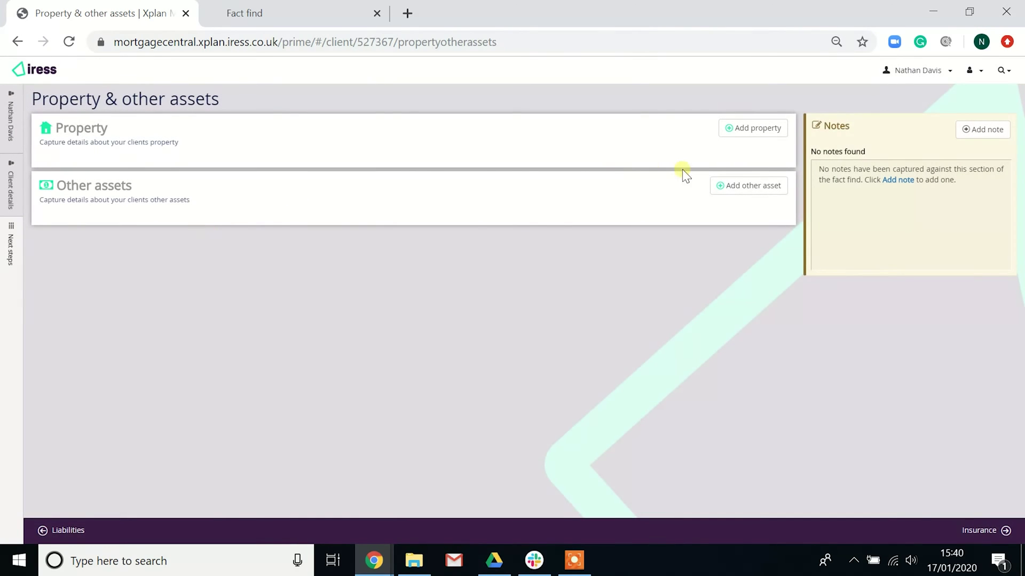
Preview the other asset types, discard the asset form, and go to the Insurance section
left_click(735, 185)
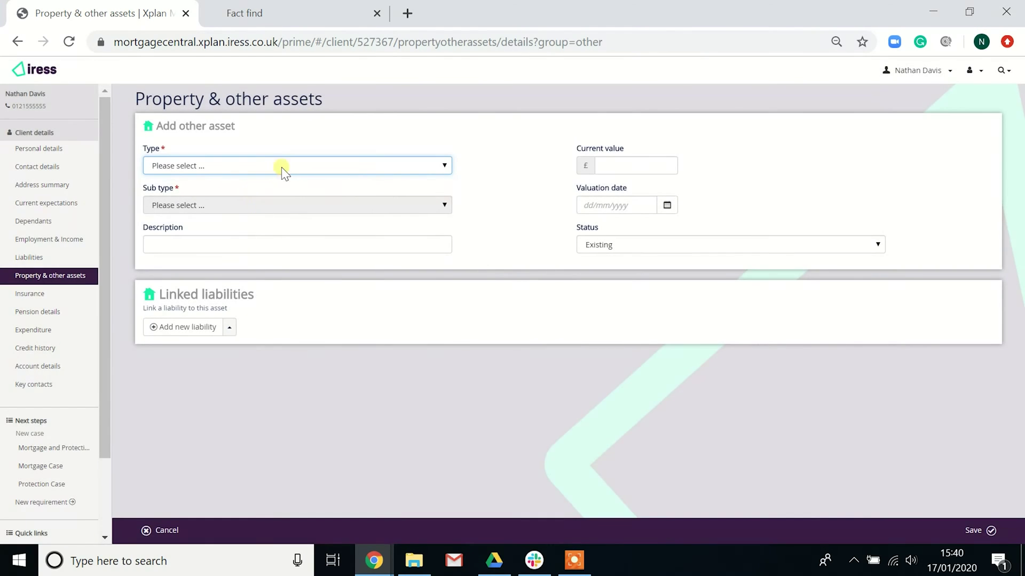
left_click(283, 166)
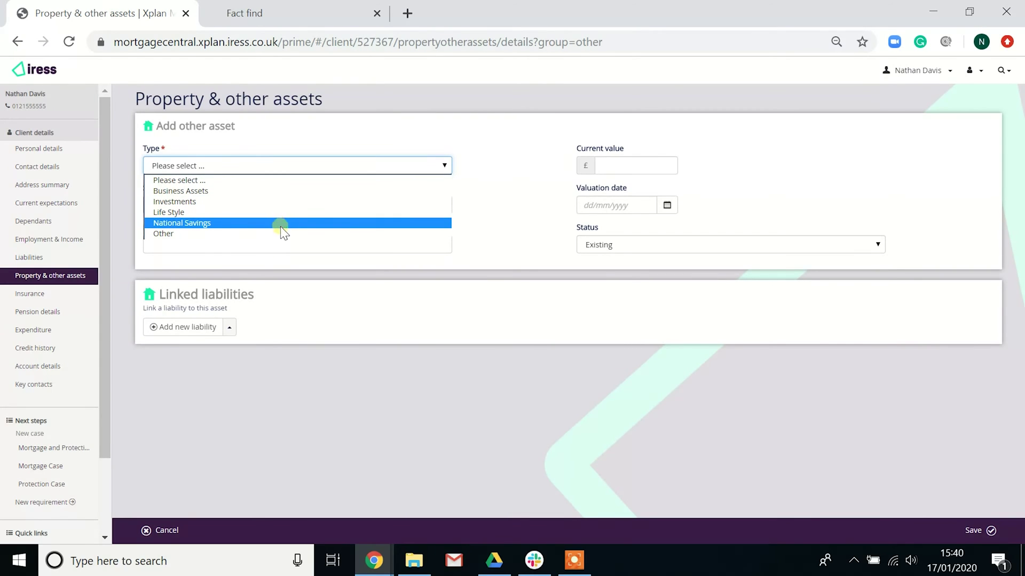
left_click(184, 526)
left_click(171, 531)
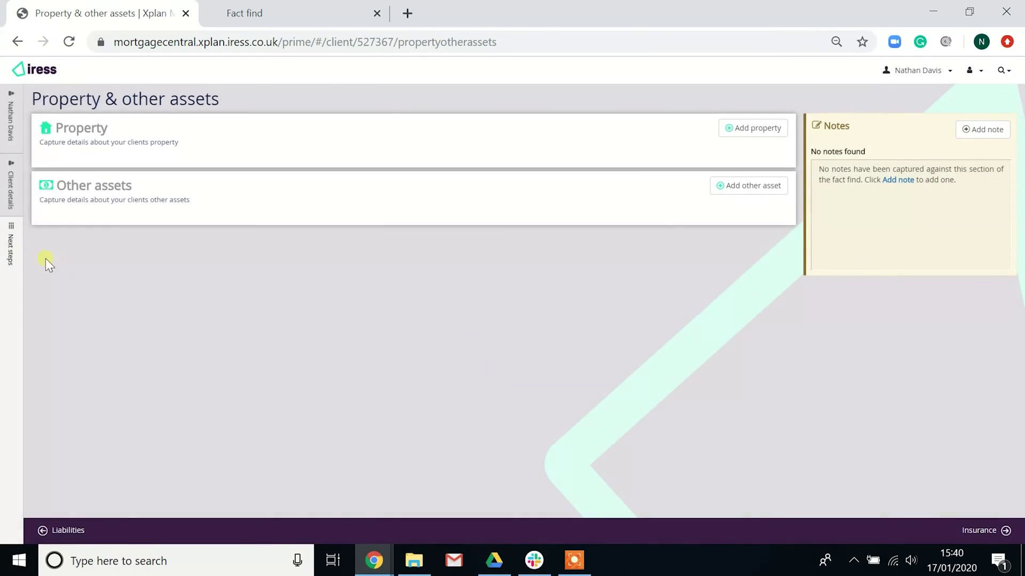
mouse_move(13, 267)
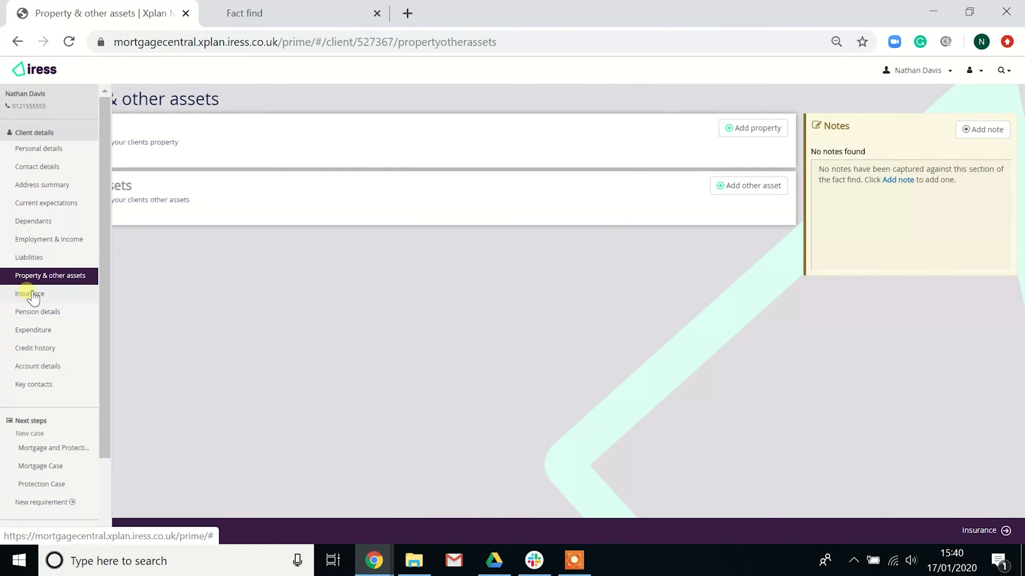
left_click(31, 296)
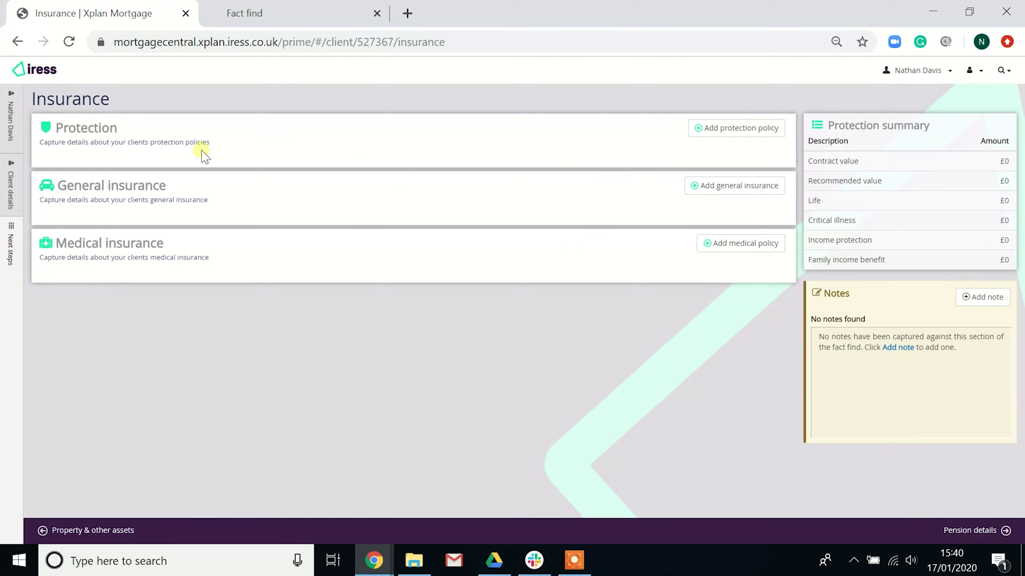
In Pension details, open an Add pension form and cancel it, then switch to Expenditure
mouse_move(21, 227)
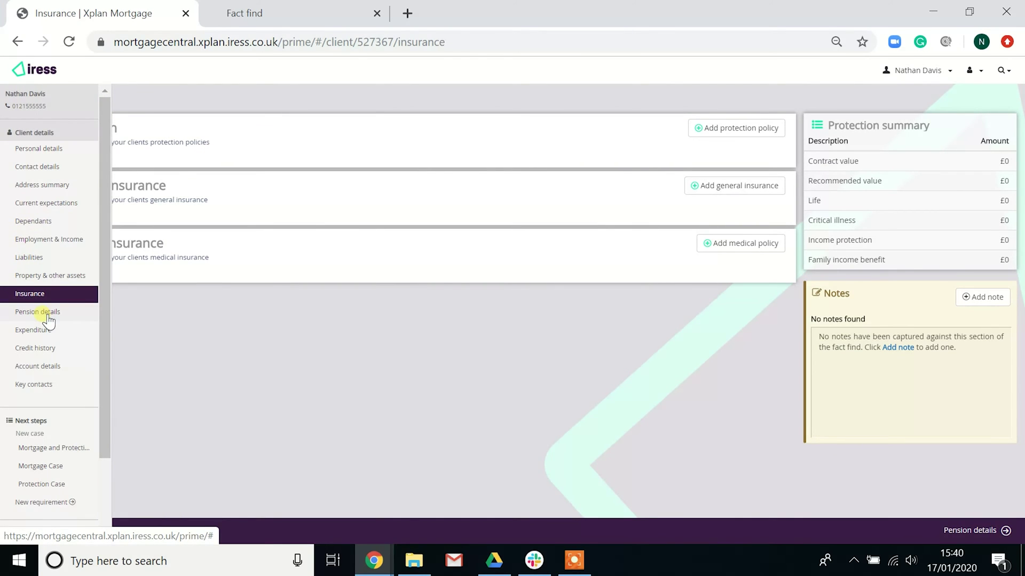
left_click(47, 314)
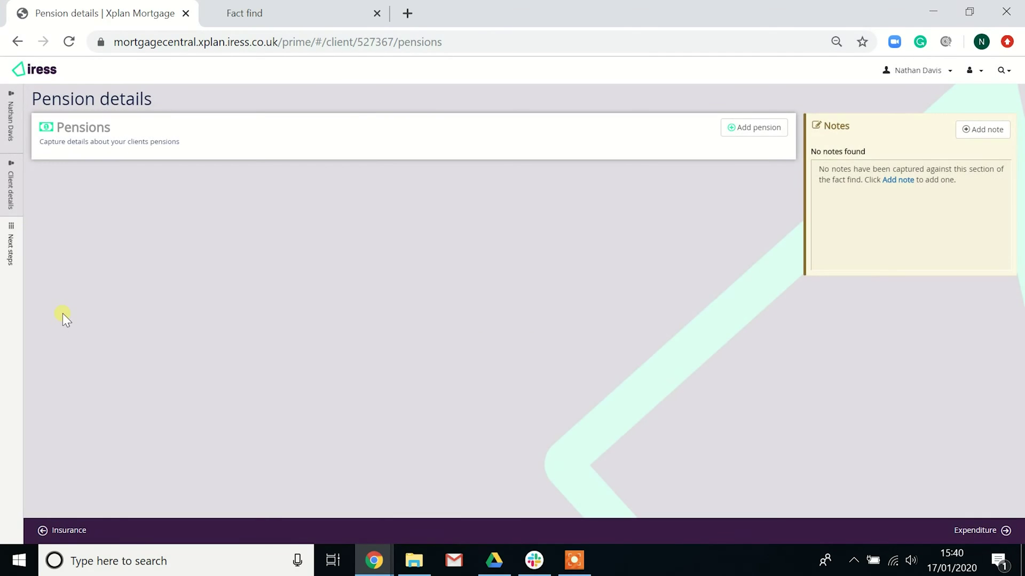
left_click(774, 128)
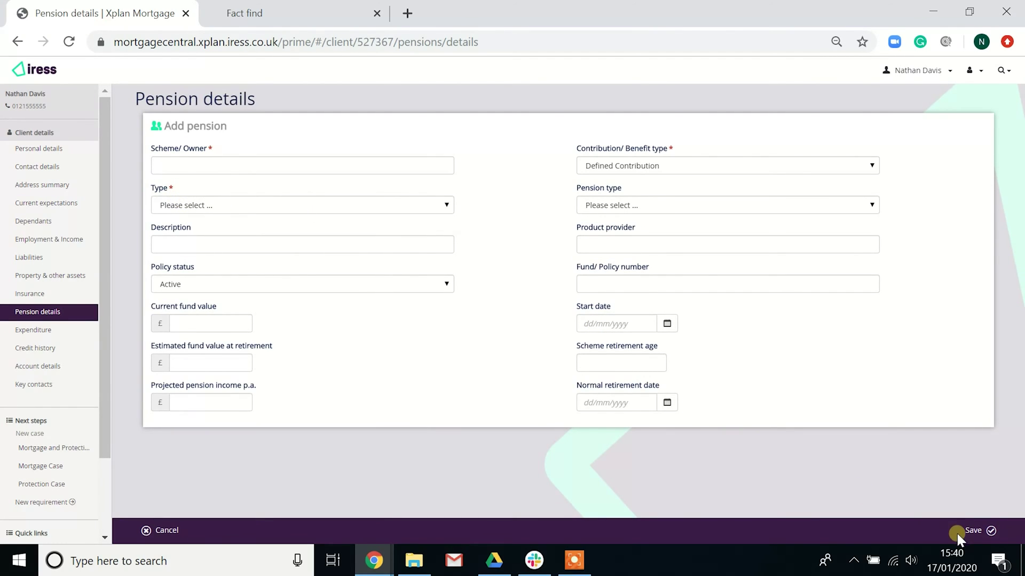
left_click(159, 530)
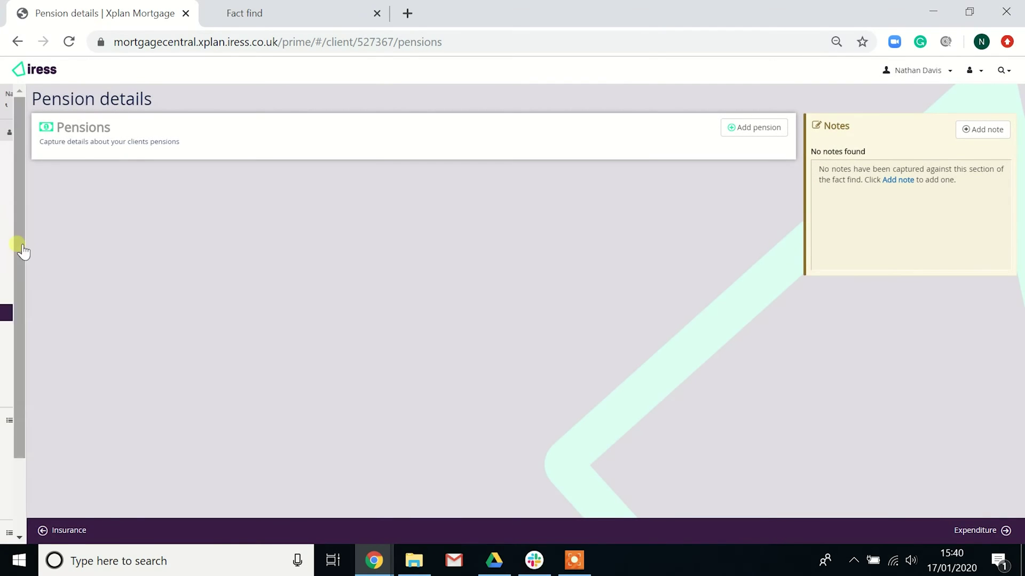
mouse_move(19, 251)
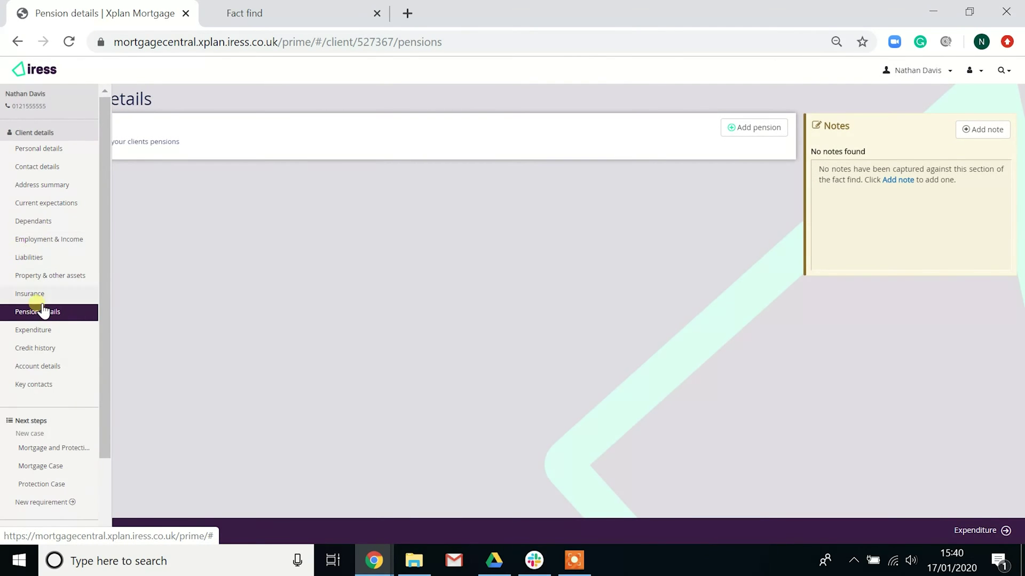
left_click(46, 331)
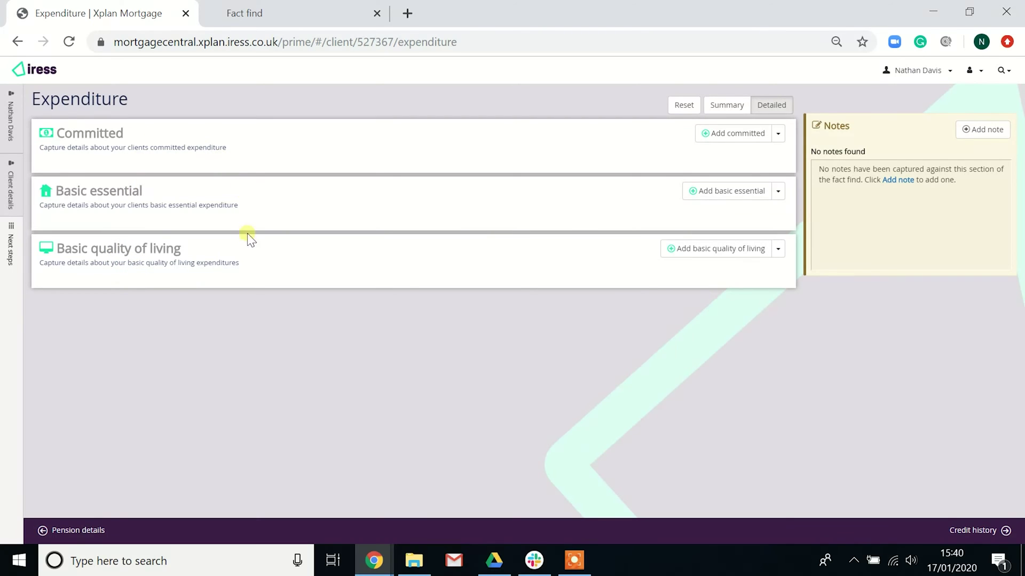
left_click(718, 134)
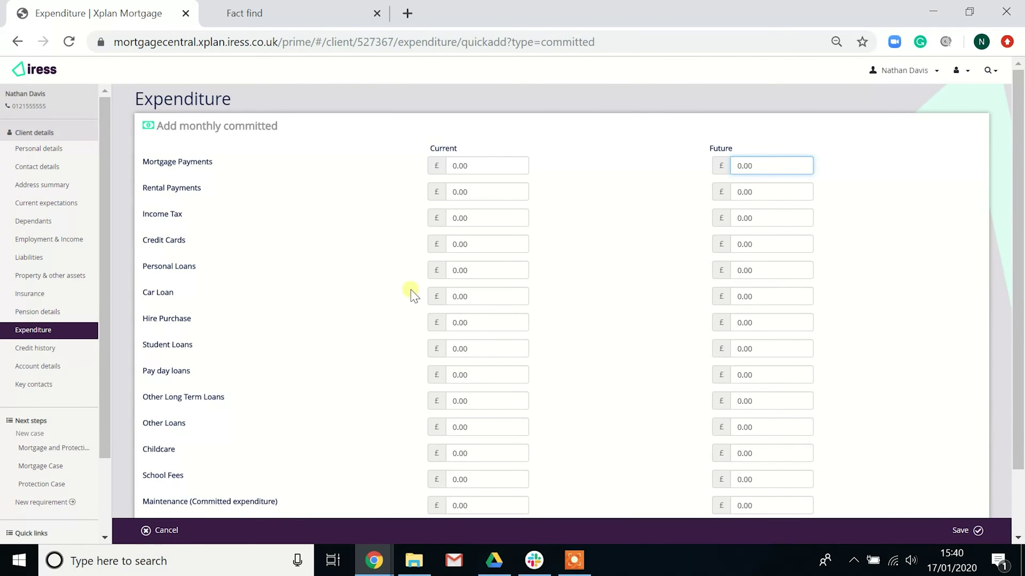
scroll(497, 242, "down", 2)
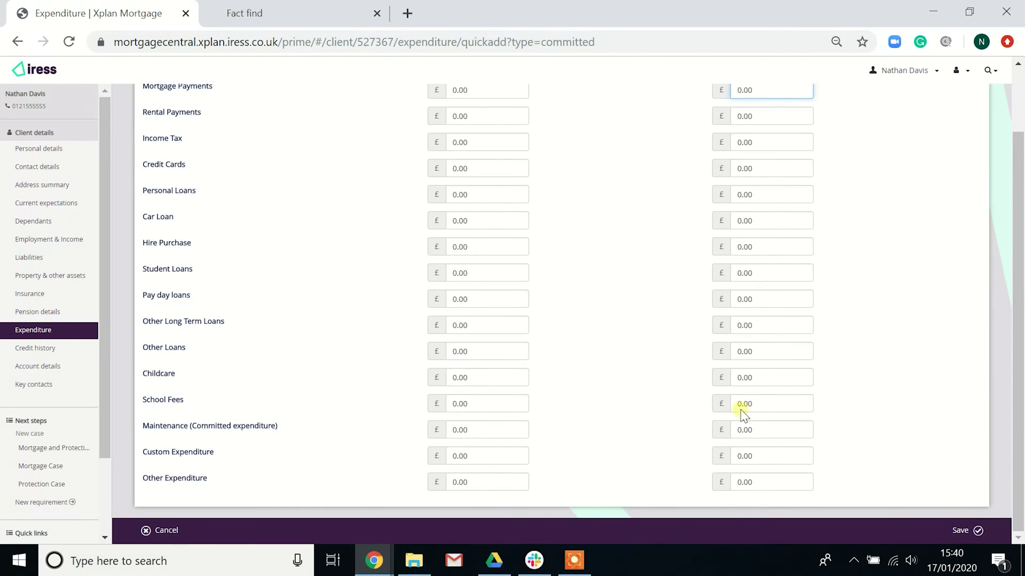
left_click(166, 530)
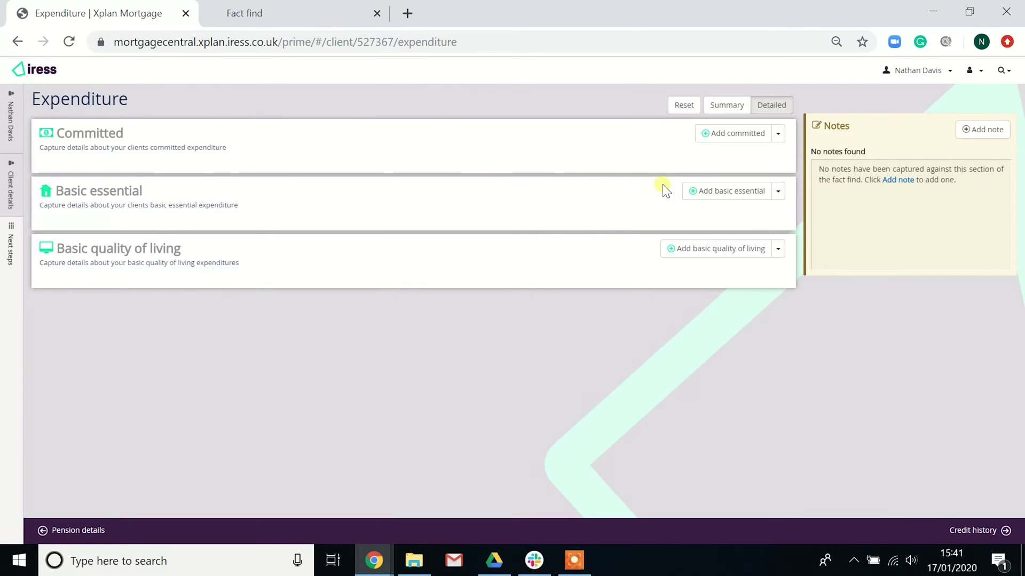
left_click(716, 195)
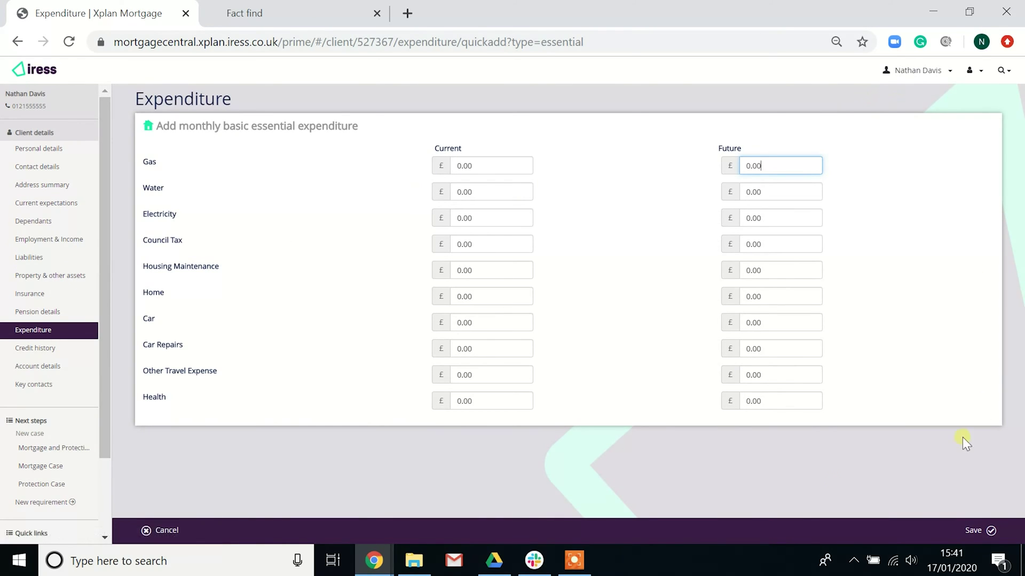
left_click(160, 530)
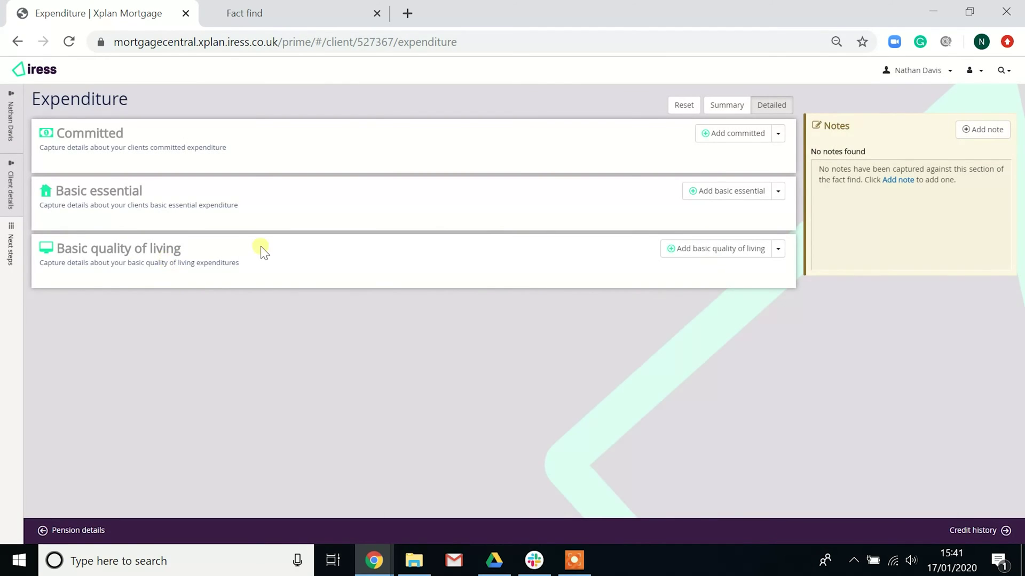
left_click(700, 251)
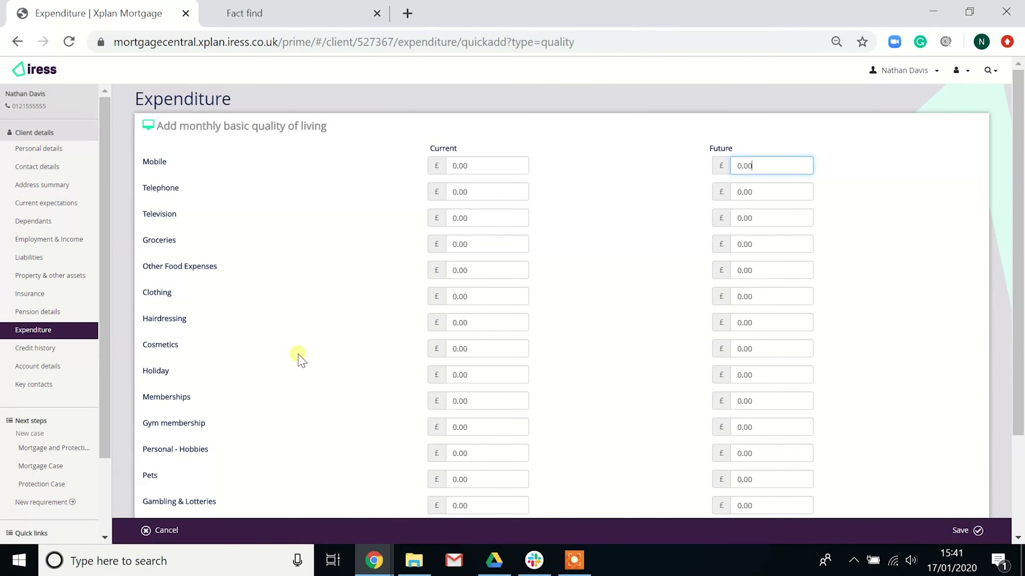
left_click(167, 531)
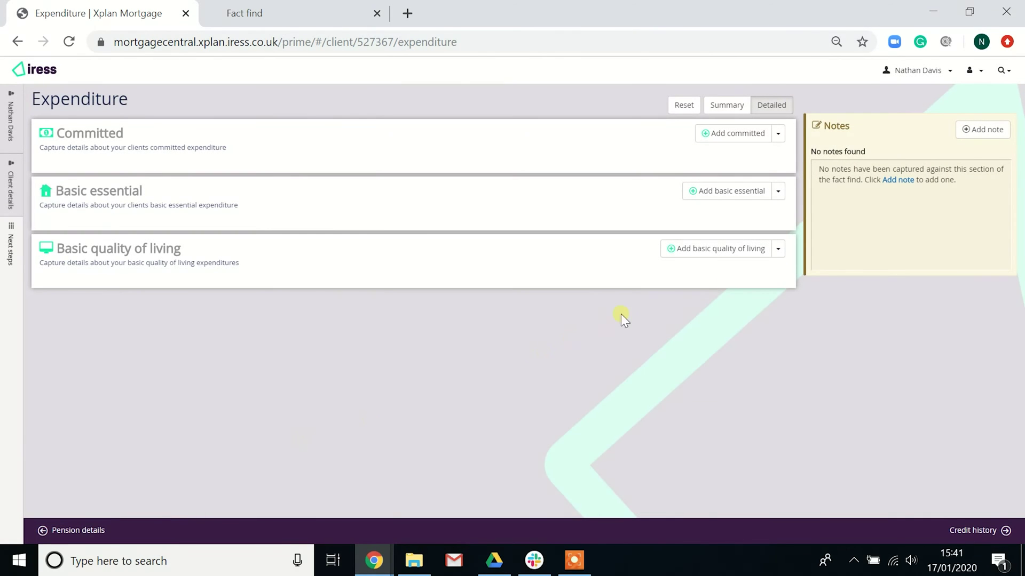
left_click(778, 249)
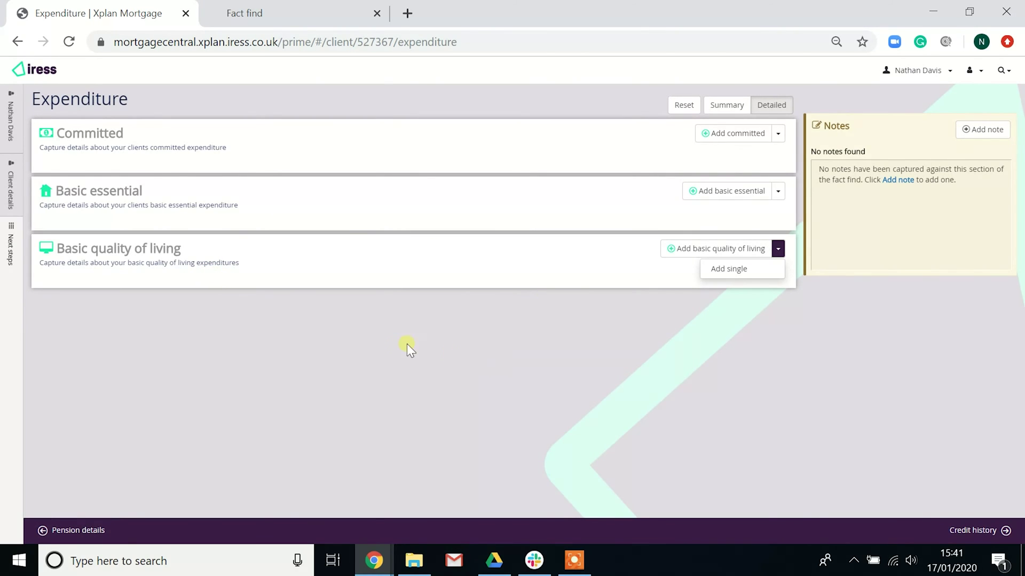
left_click(152, 351)
mouse_move(20, 271)
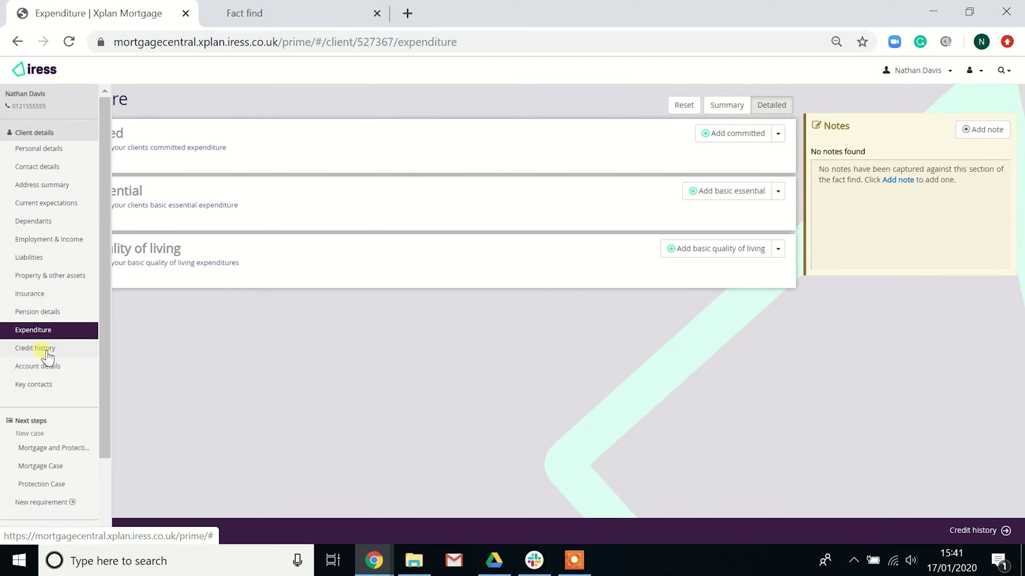
In Credit history, try Yes and No on County Court Judgments, cancel the CCJ entry, and return it to Unknown
left_click(46, 350)
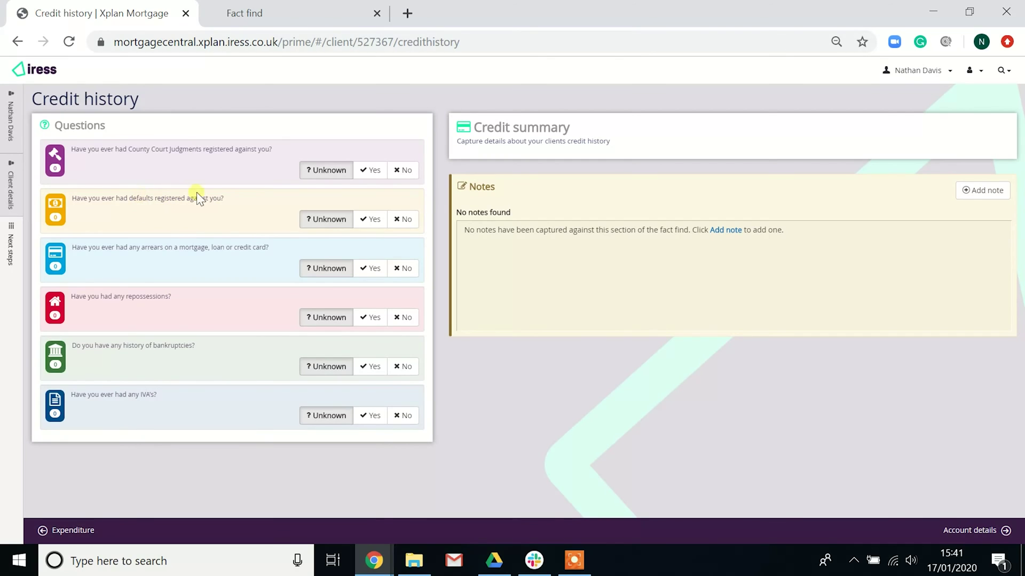
left_click(383, 176)
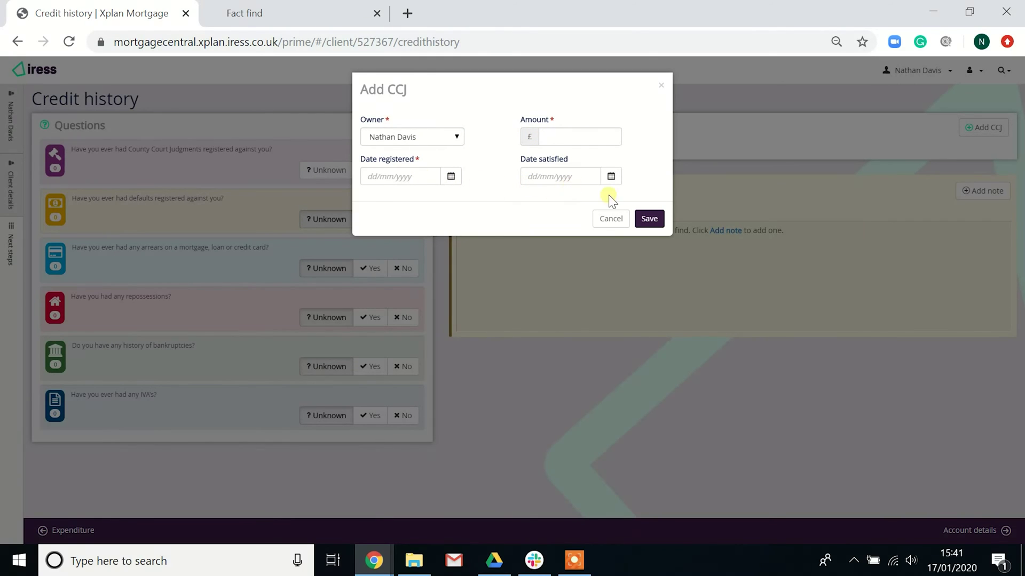
left_click(627, 219)
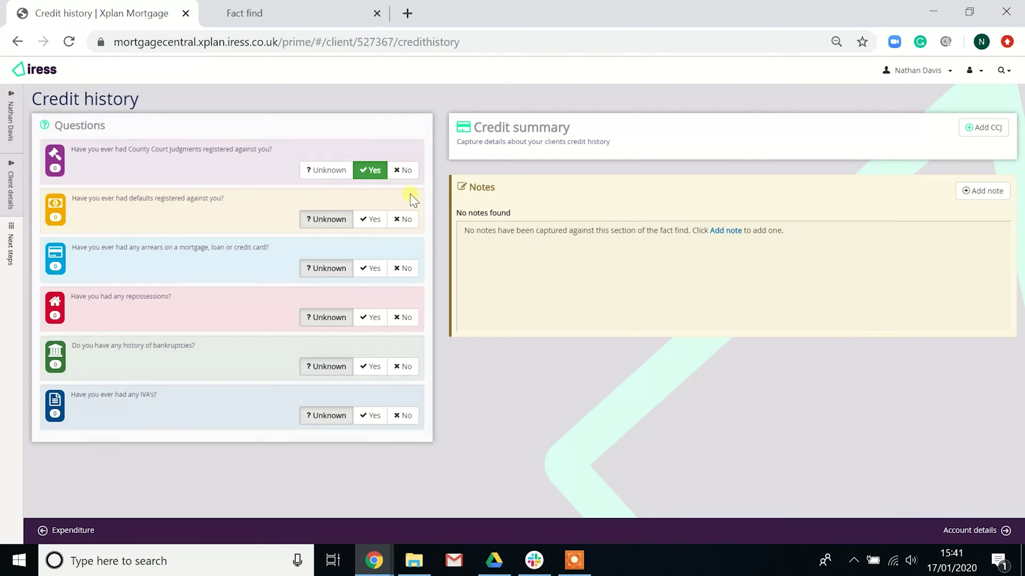
left_click(413, 176)
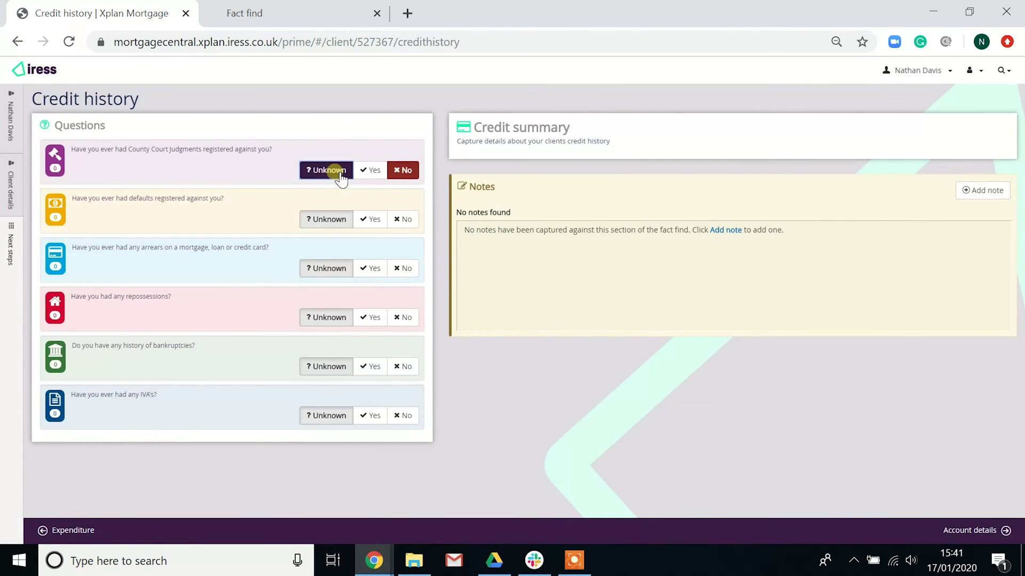
left_click(340, 172)
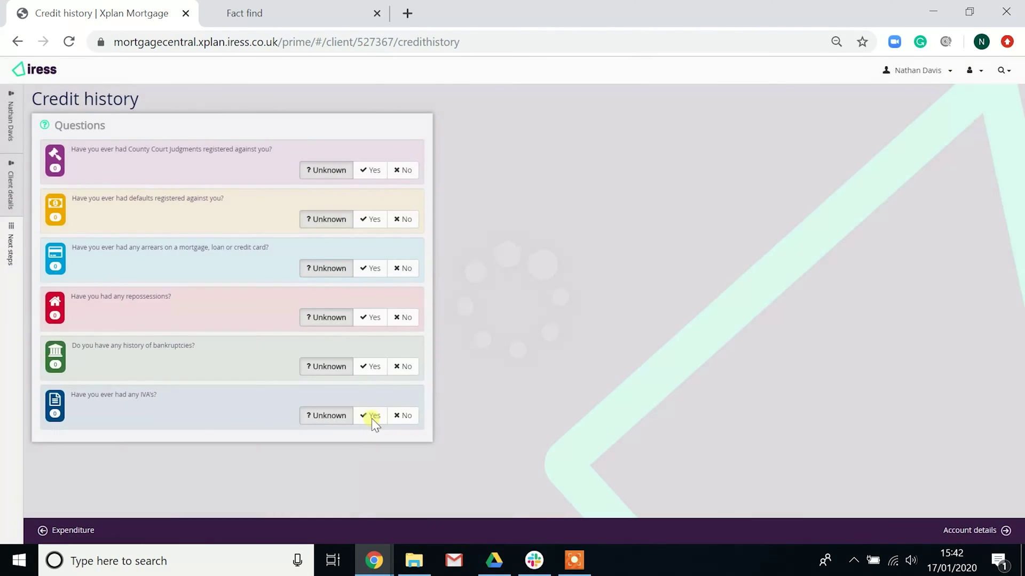
In Account details, open Add account and cancel it without saving, then switch to Key contacts
mouse_move(18, 266)
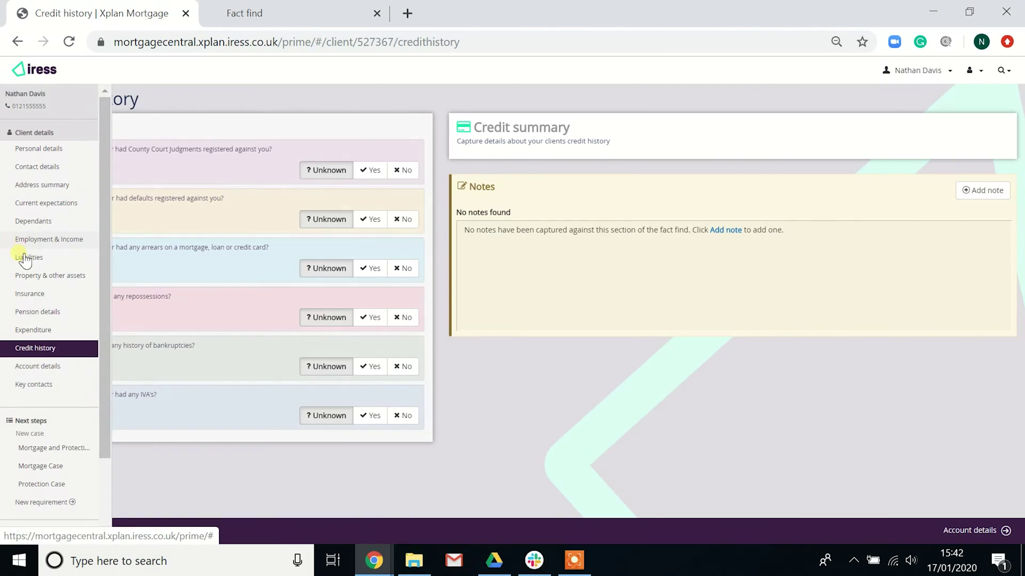
left_click(47, 370)
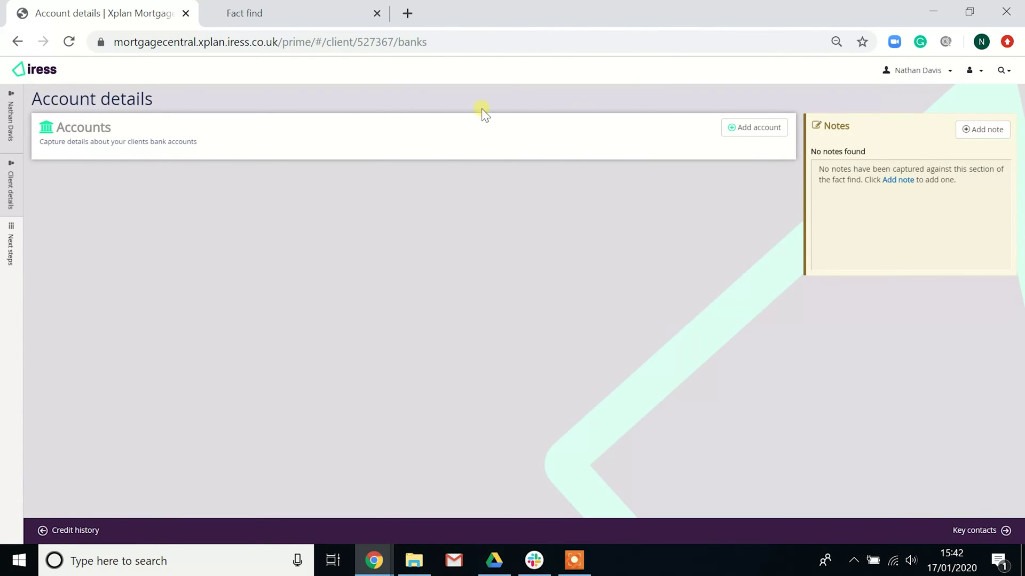
left_click(762, 131)
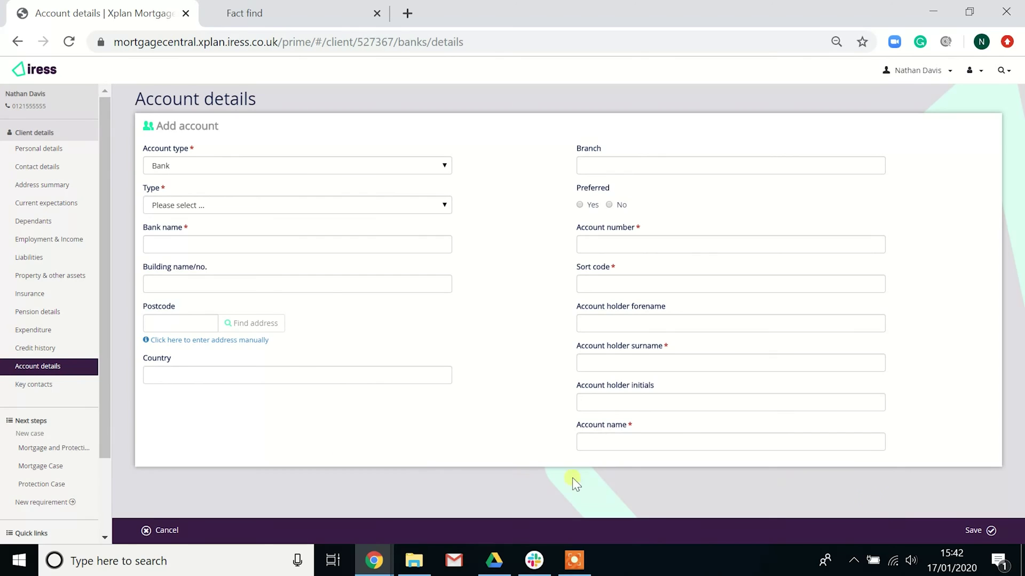
left_click(155, 531)
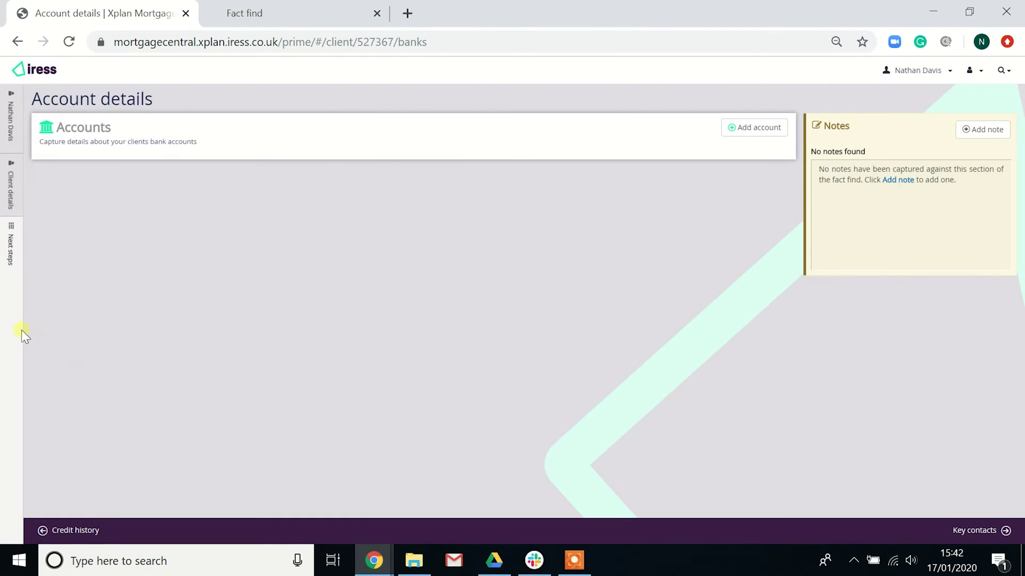
mouse_move(33, 376)
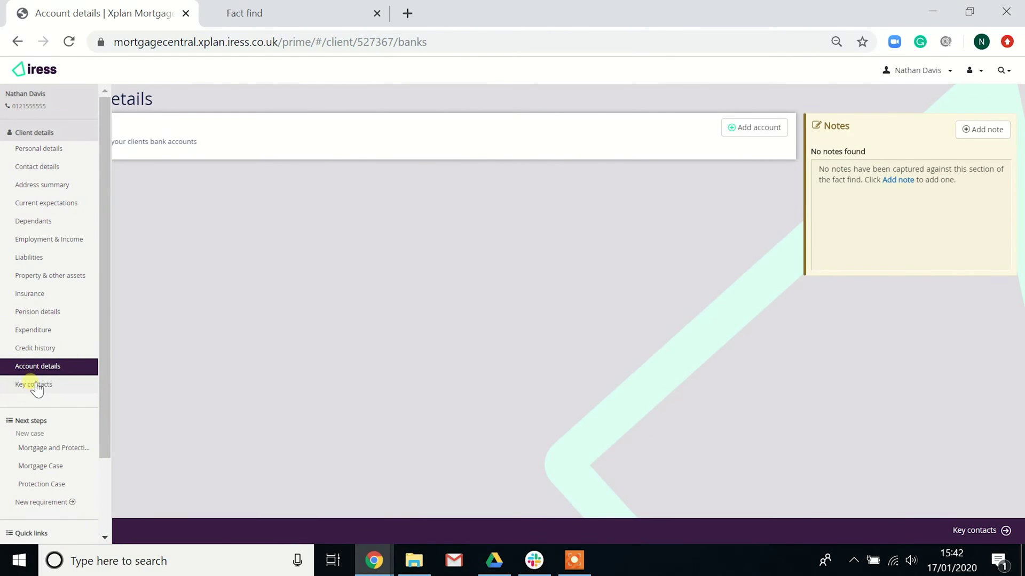
left_click(37, 386)
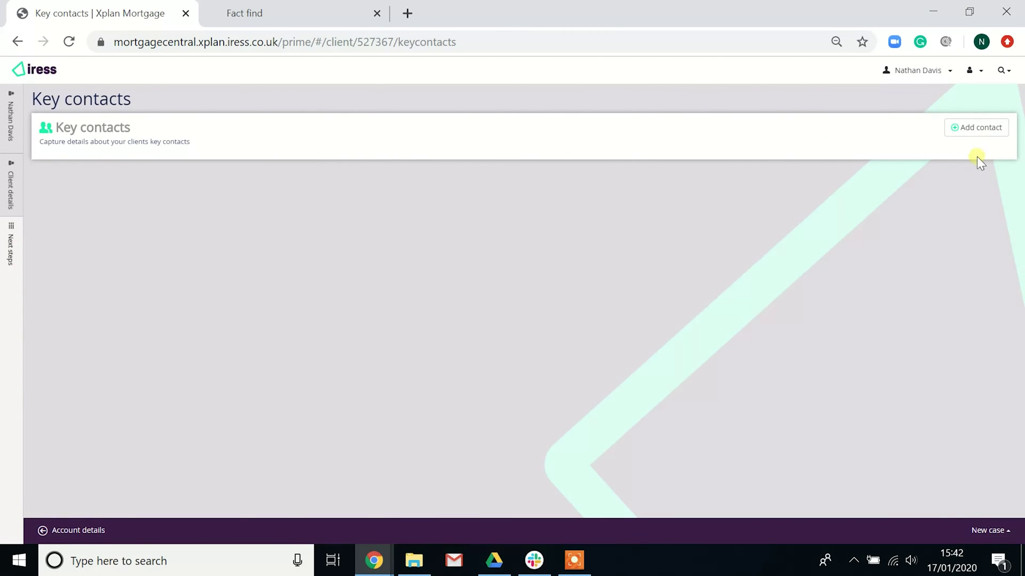
Start a new key contact and check the Adviser type options, leaving it unselected
left_click(979, 132)
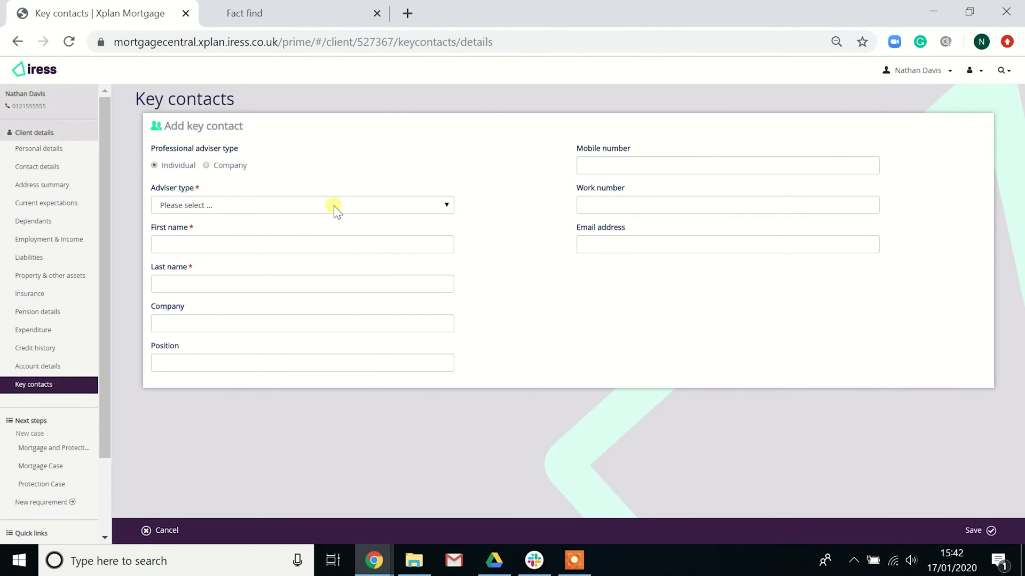
left_click(382, 209)
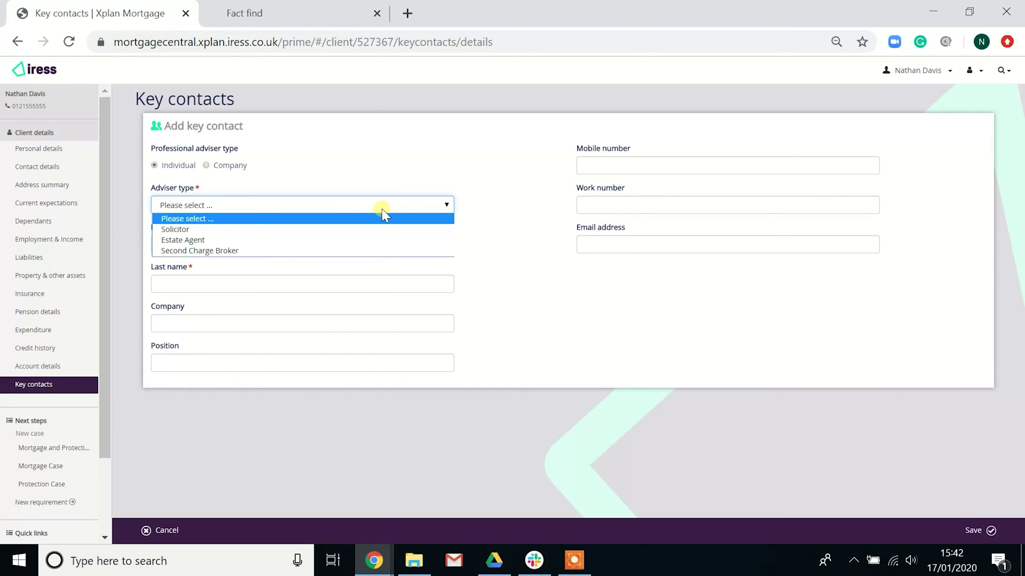
left_click(402, 160)
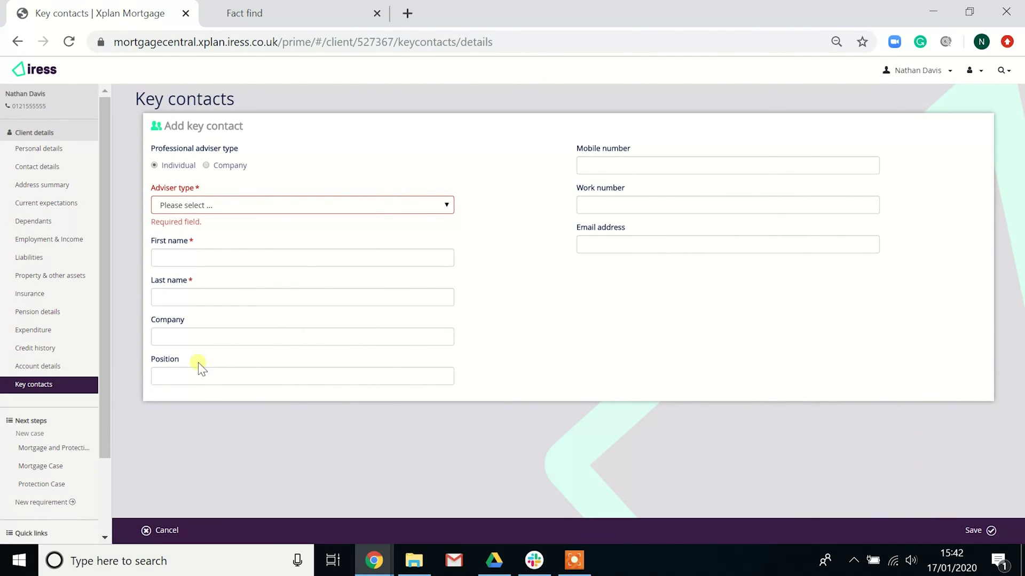
Open a client note from Quick links and discard it unsaved
scroll(61, 422, "down", 3)
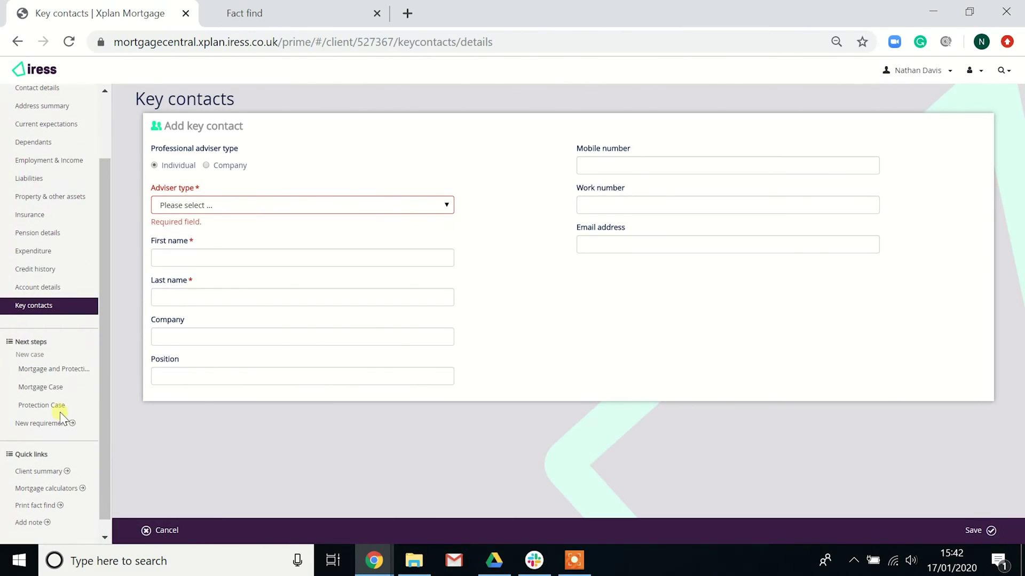
scroll(65, 417, "down", 1)
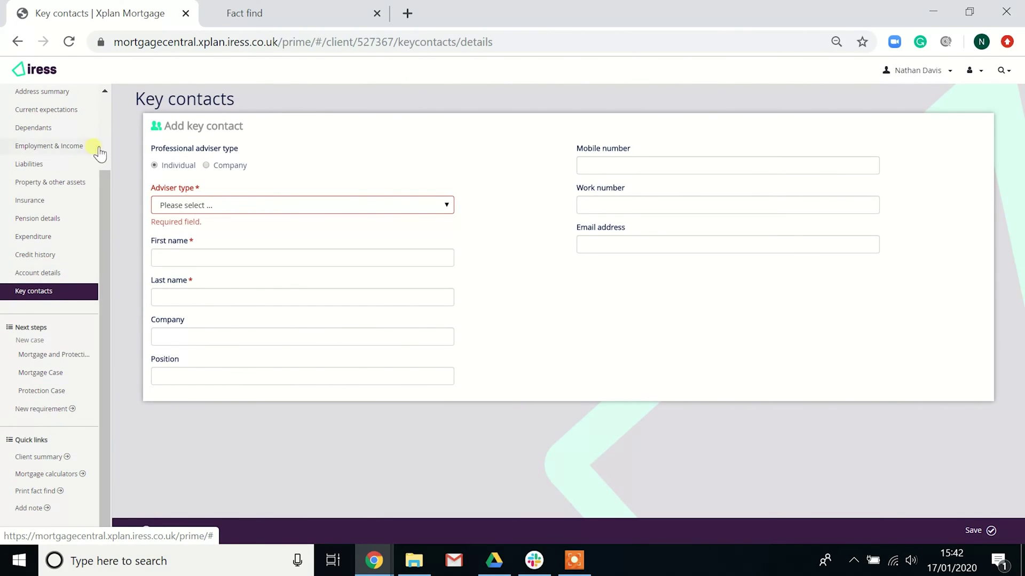
left_click(32, 508)
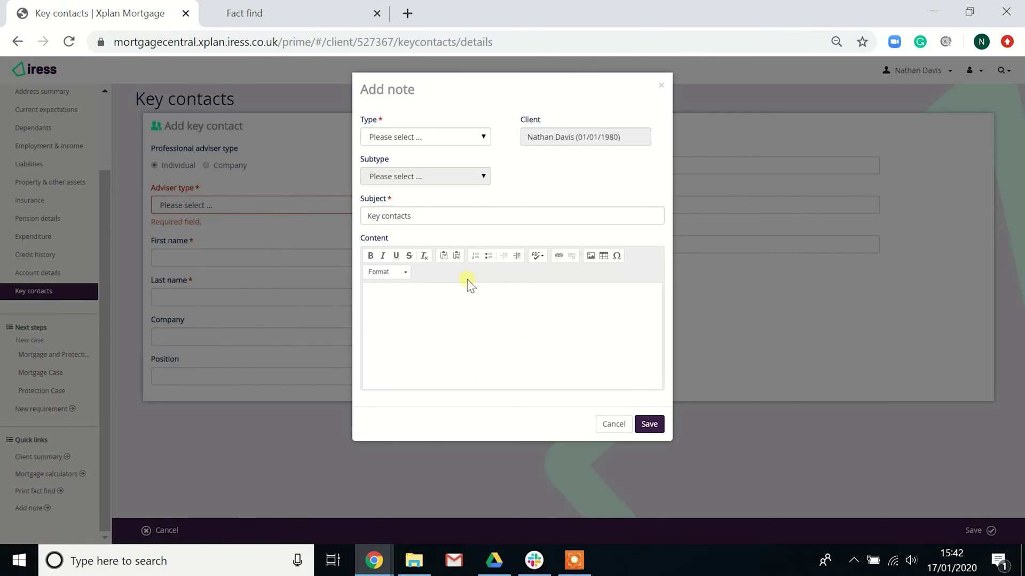
left_click(614, 424)
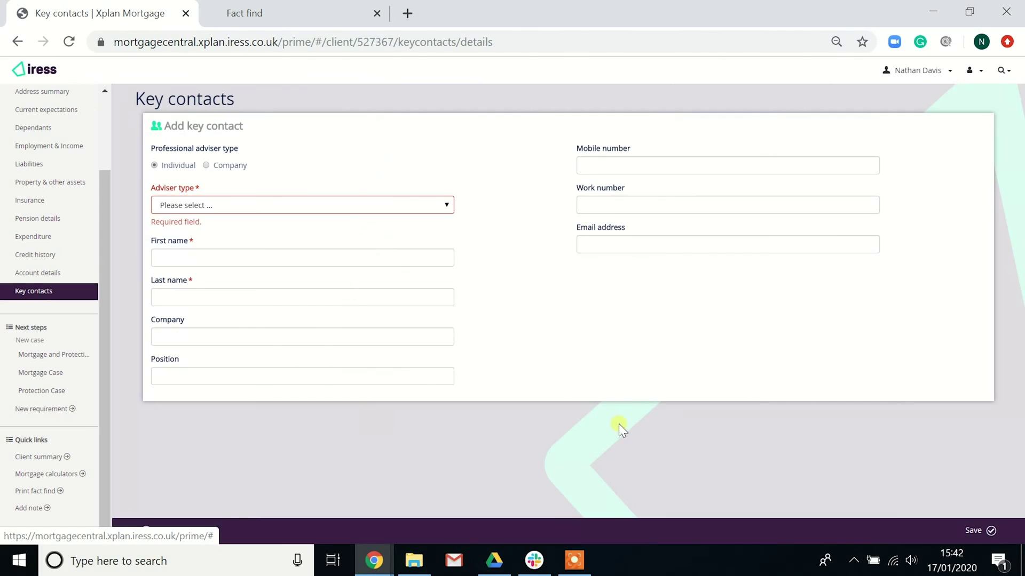
Print the fact find, download it as fact_find (3).doc, and open it in Word
left_click(45, 490)
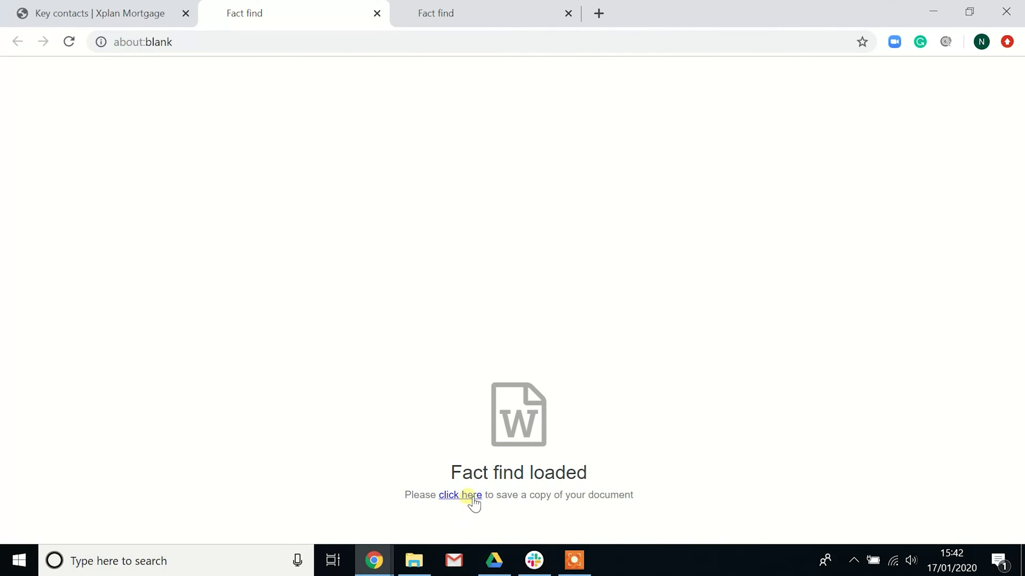
left_click(476, 502)
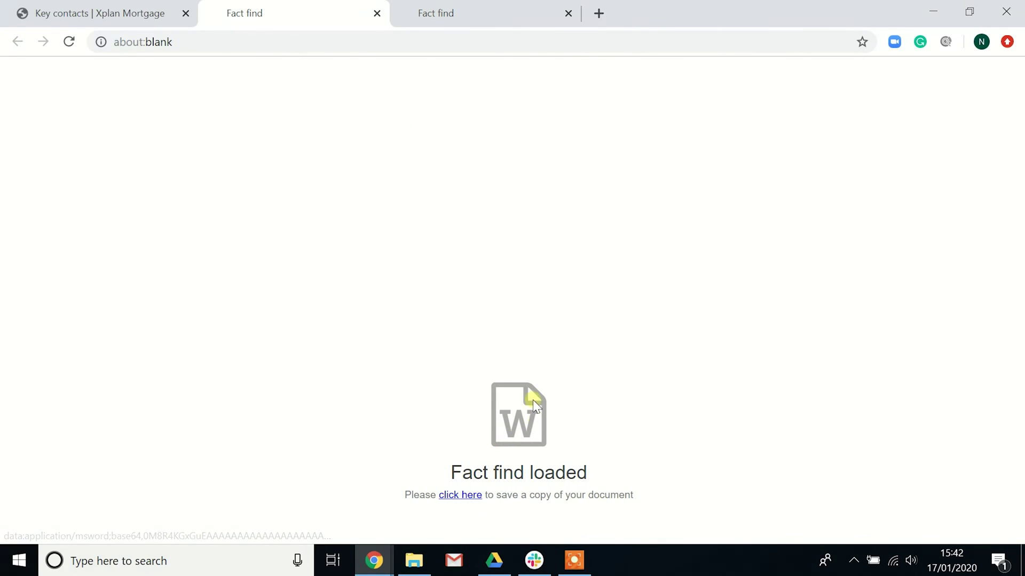
left_click(465, 498)
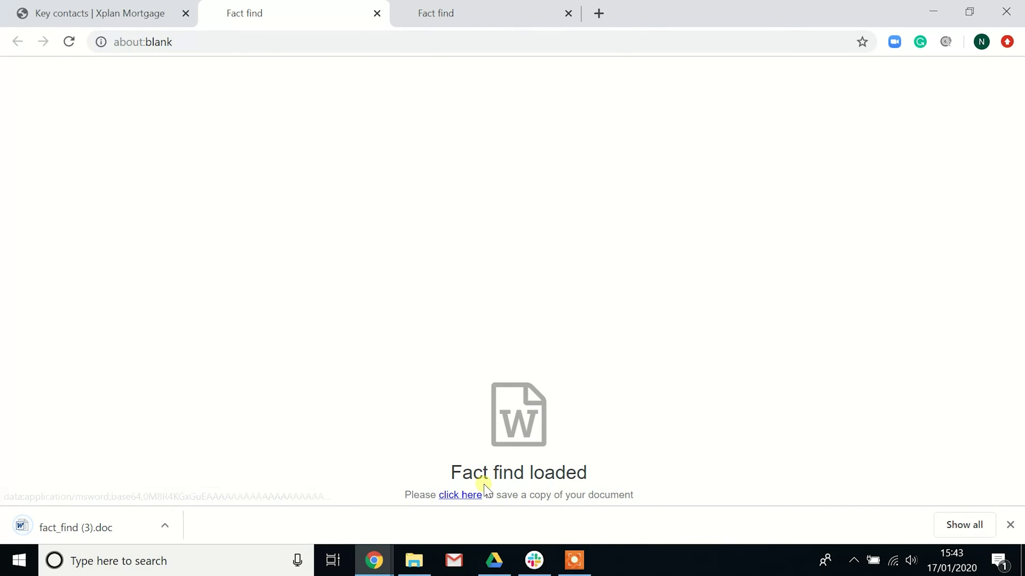
left_click(67, 528)
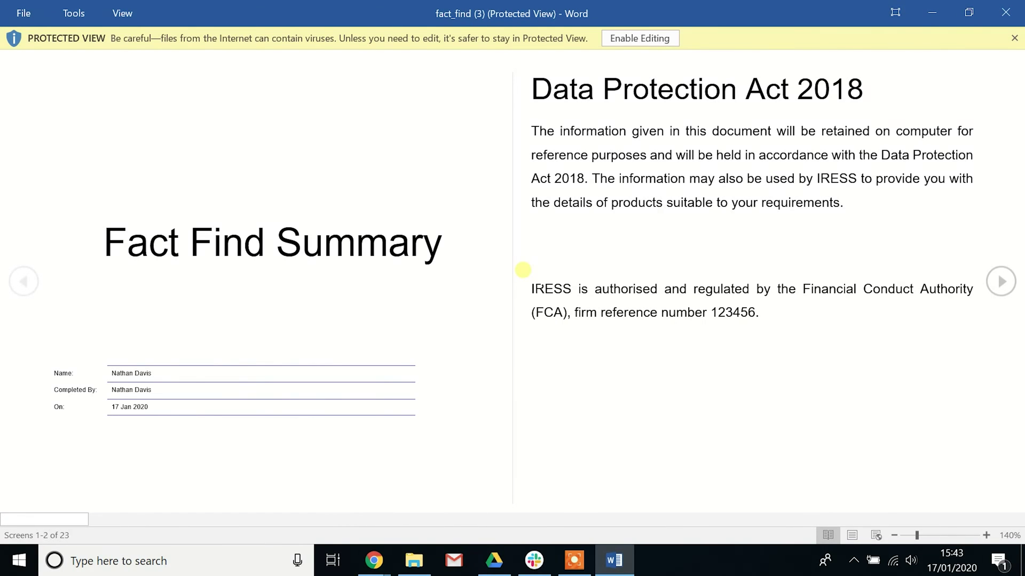
Scroll fact_find (3) through to the closing Declaration, dismiss the Protected View bar, and close Word
scroll(523, 271, "down", 1)
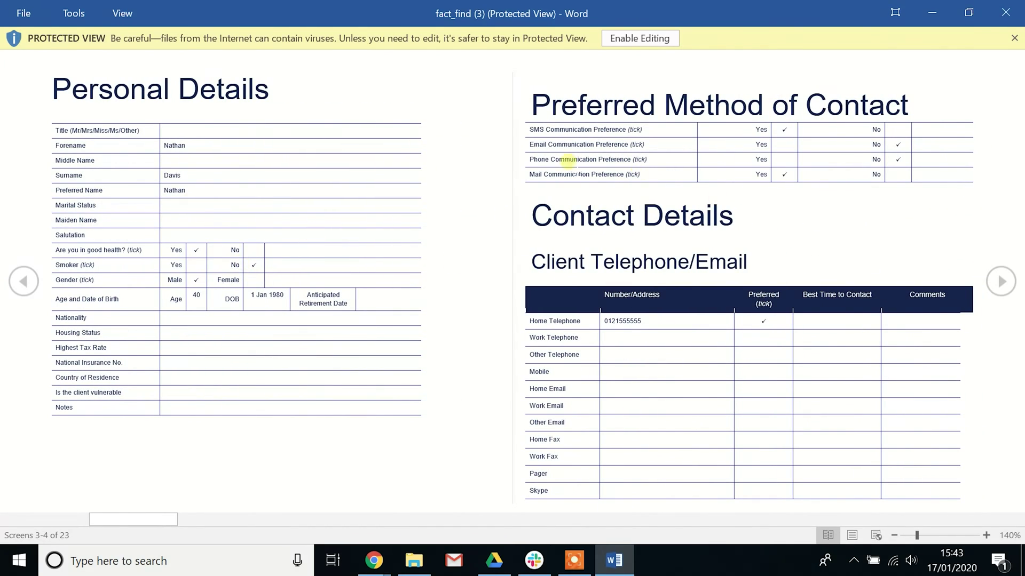
scroll(677, 368, "down", 2)
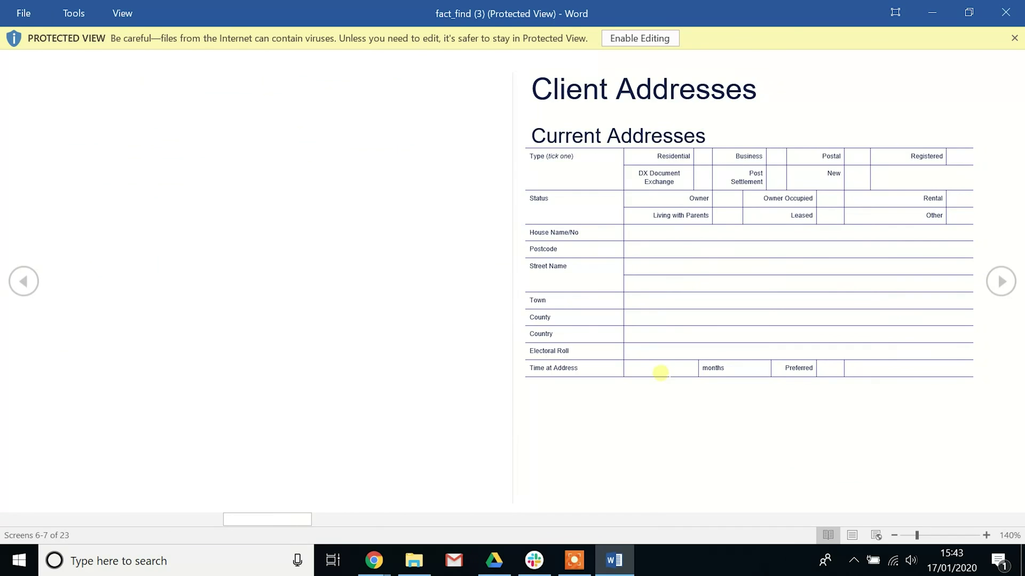
scroll(662, 380, "down", 3)
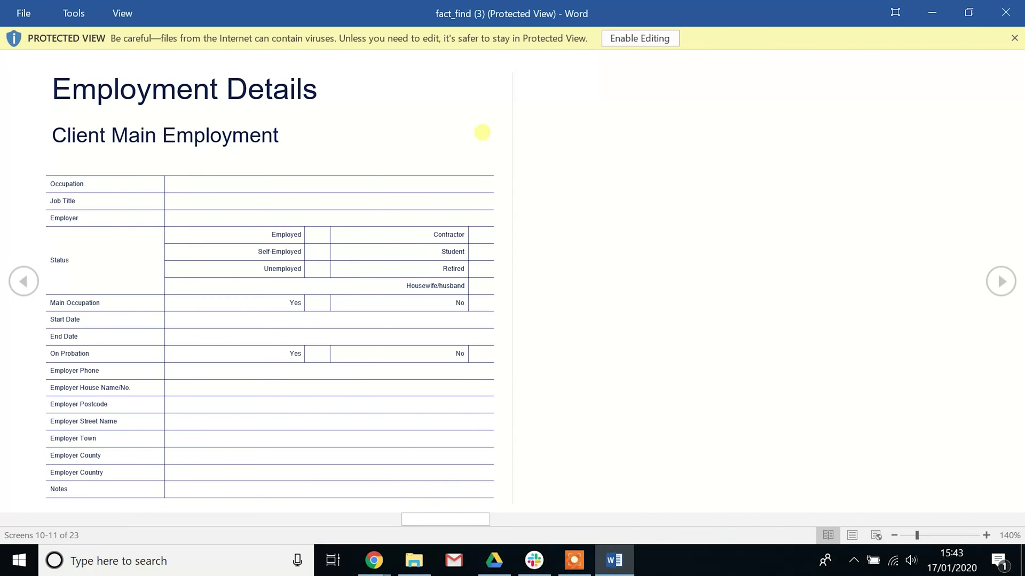
scroll(475, 323, "down", 1)
scroll(474, 323, "down", 1)
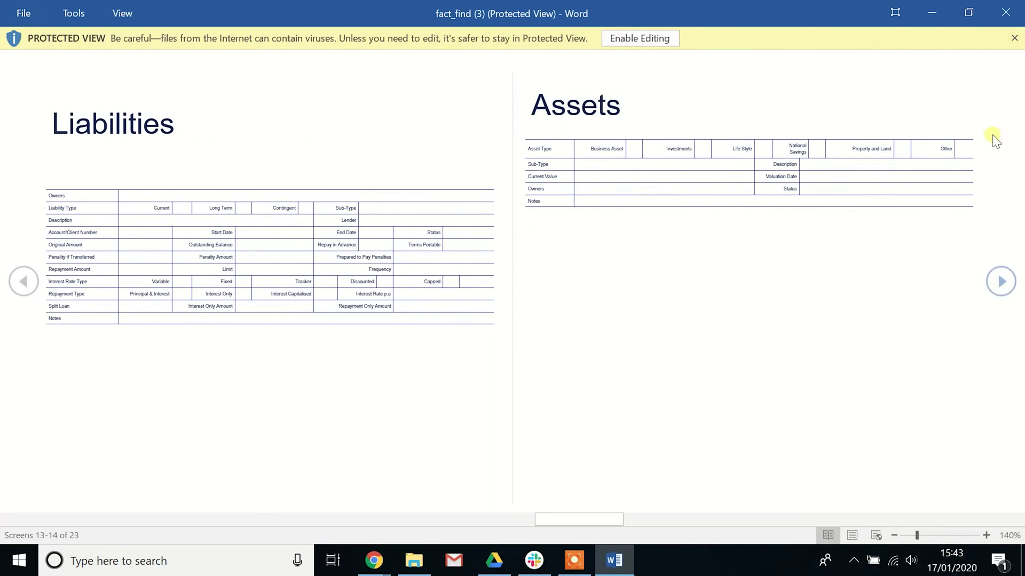
scroll(823, 181, "down", 2)
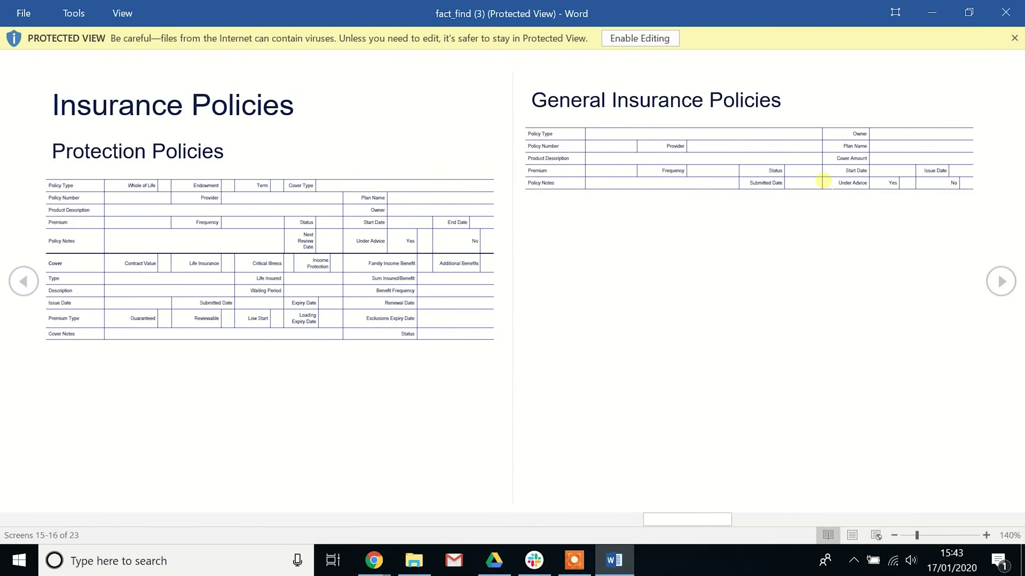
scroll(823, 180, "down", 4)
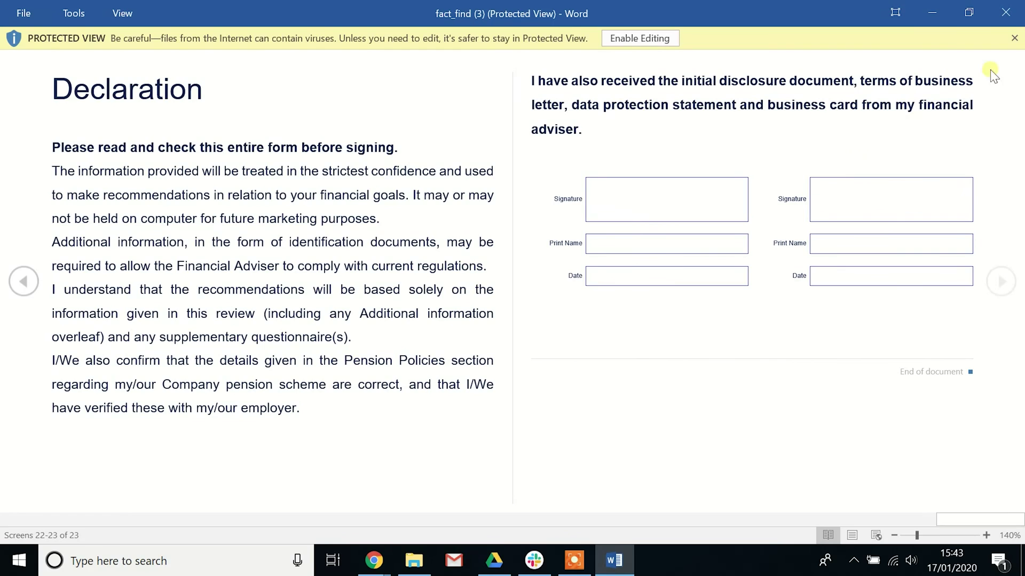
left_click(1014, 38)
left_click(1004, 15)
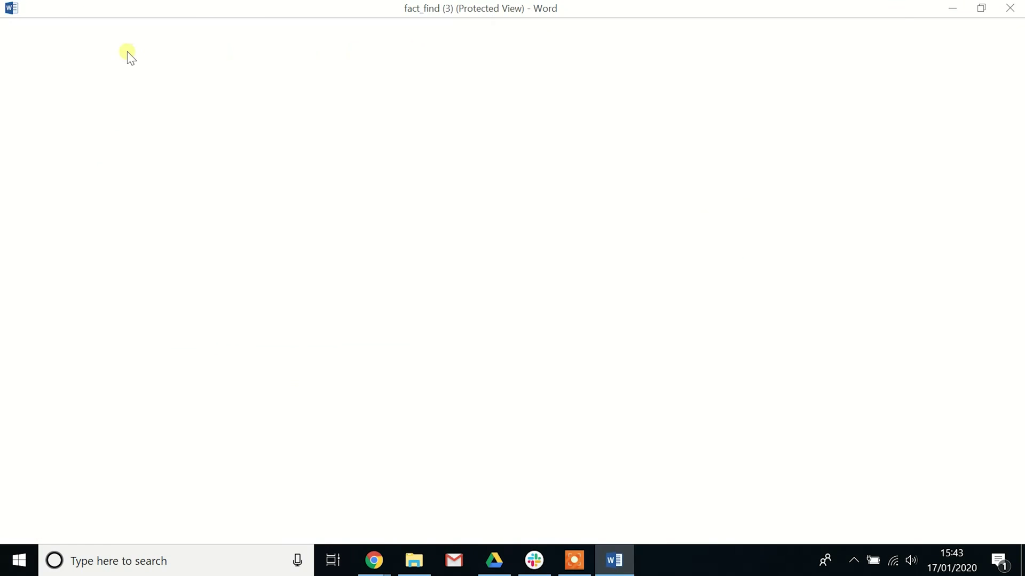
Return to Xplan's Key contacts page and open the Client summary via the client name header
left_click(92, 22)
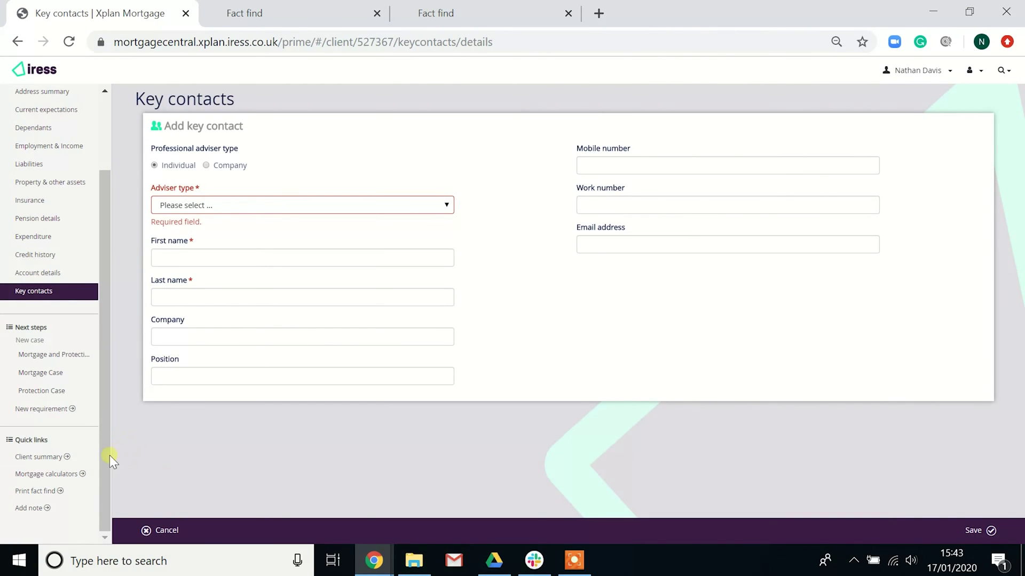
scroll(40, 473, "up", 2)
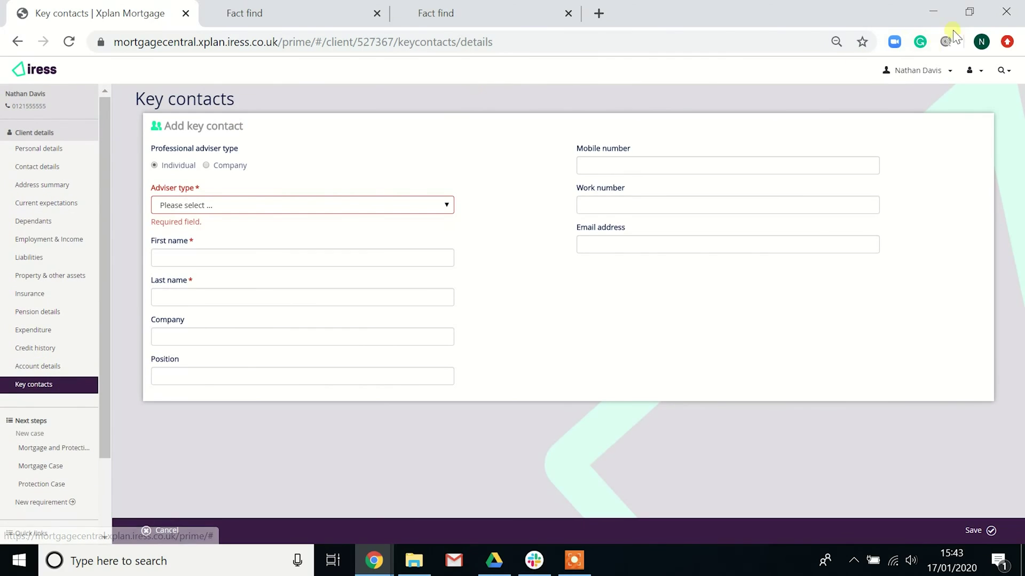
left_click(914, 70)
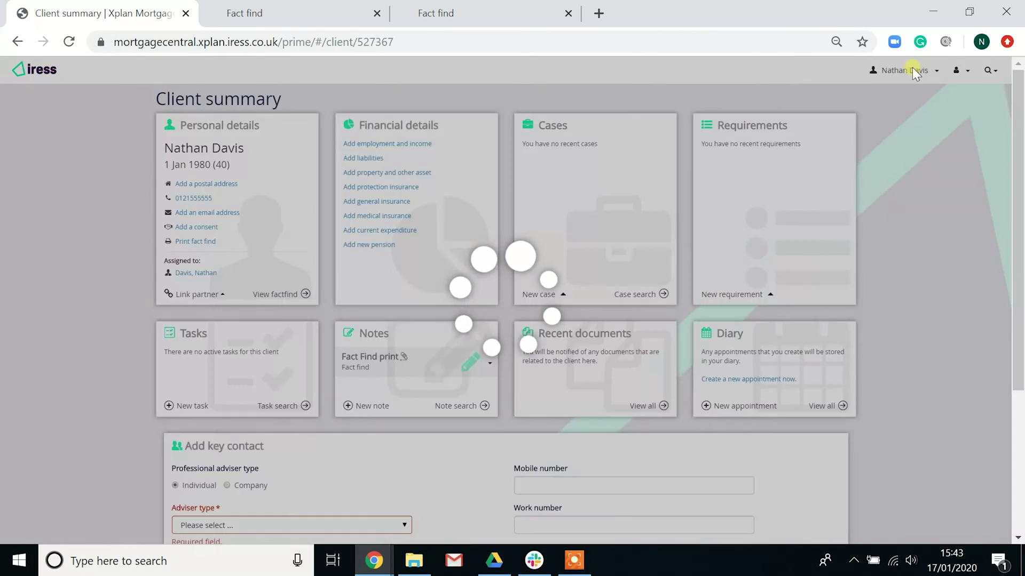